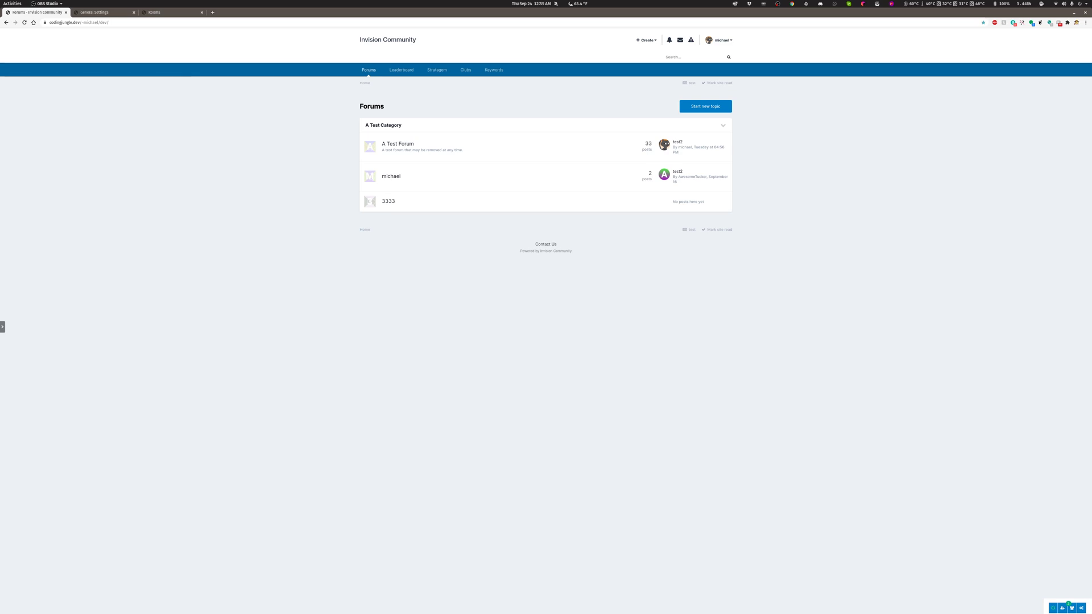
# Step: Expand the chat bar, open the Demo room, move its window onto the forum page and widen it
pyautogui.click(1054, 608)
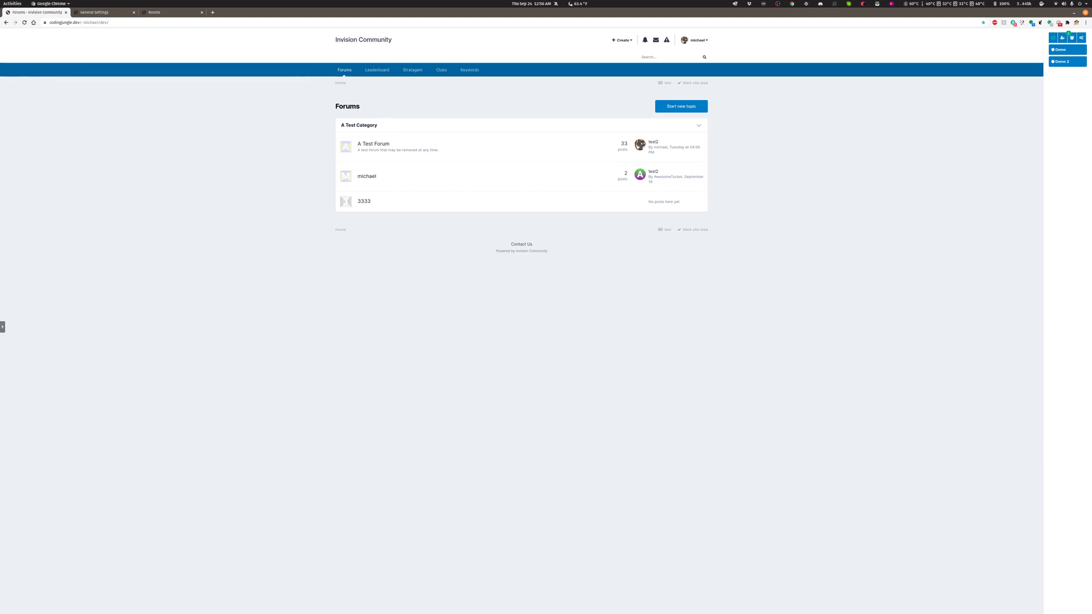
pyautogui.click(1053, 52)
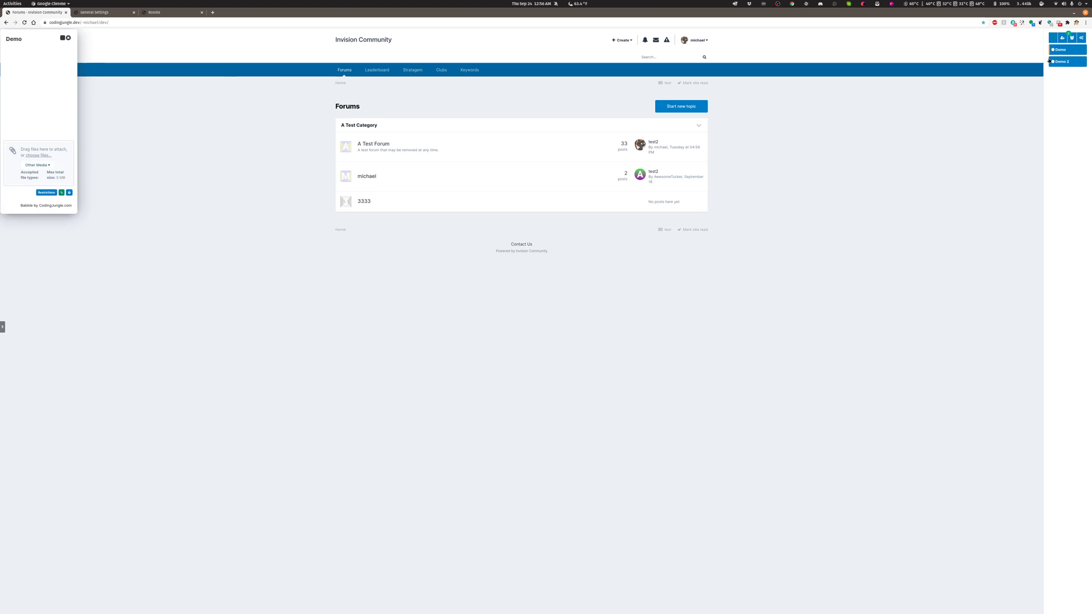
pyautogui.moveTo(16, 40); pyautogui.dragTo(186, 99)
pyautogui.moveTo(245, 144); pyautogui.dragTo(329, 148)
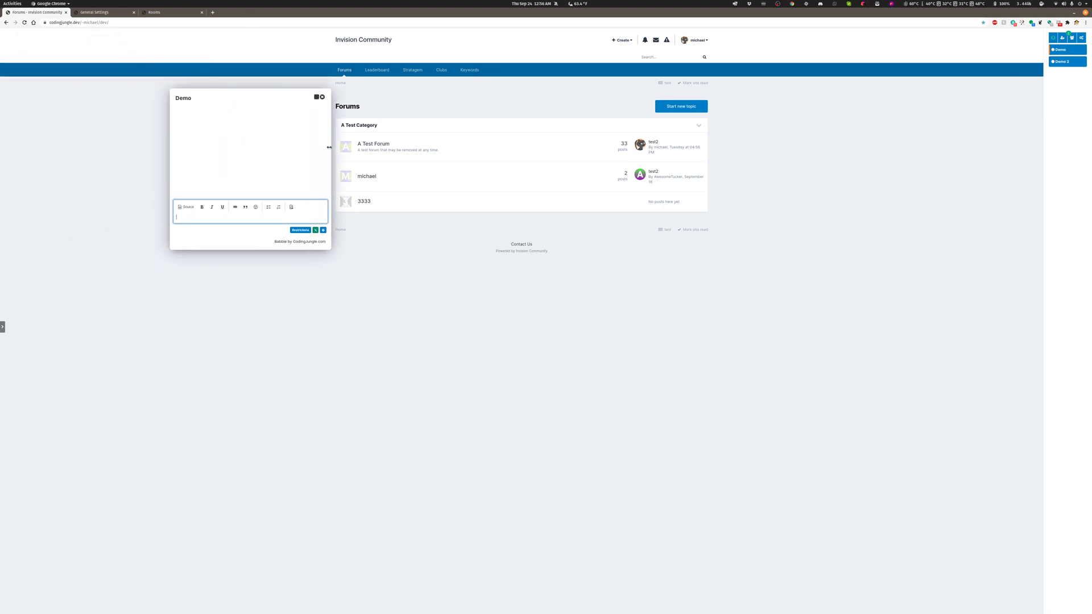
# Step: Open the chat settings beside the Demo room and enable Disable Toolbar
pyautogui.click(1080, 38)
pyautogui.moveTo(527, 39); pyautogui.dragTo(454, 63)
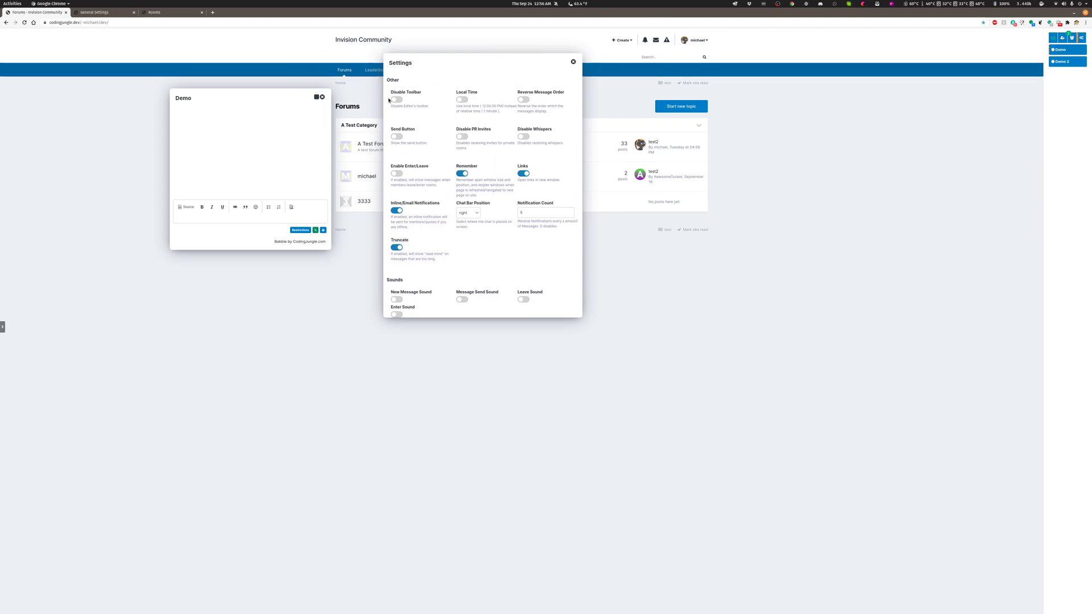
pyautogui.click(256, 215)
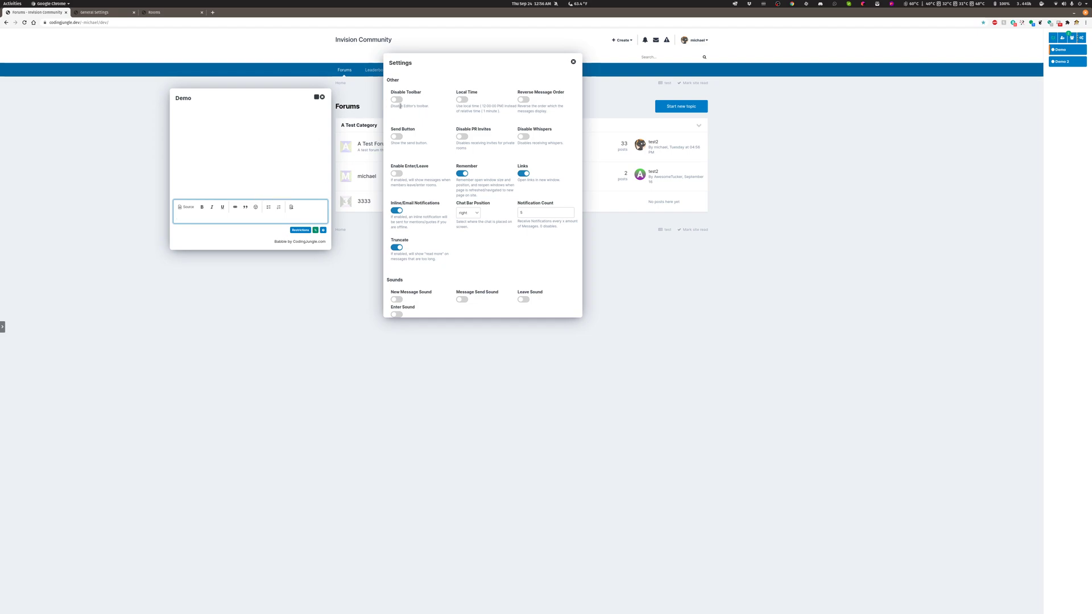
pyautogui.click(397, 100)
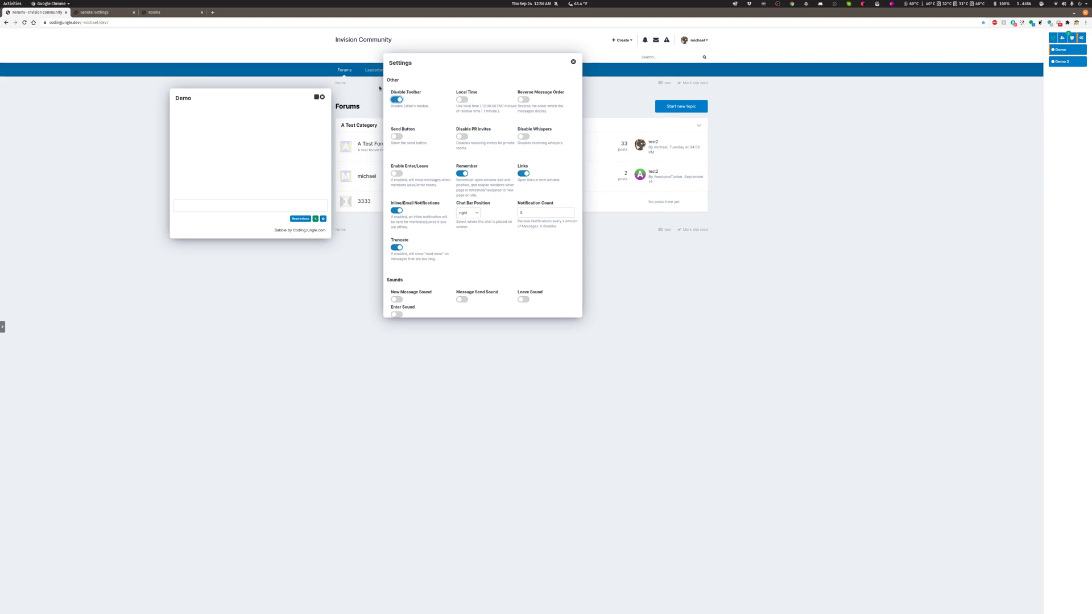
# Step: Try a member mention with a partial name in the Demo message box and clear the text
pyautogui.click(250, 206)
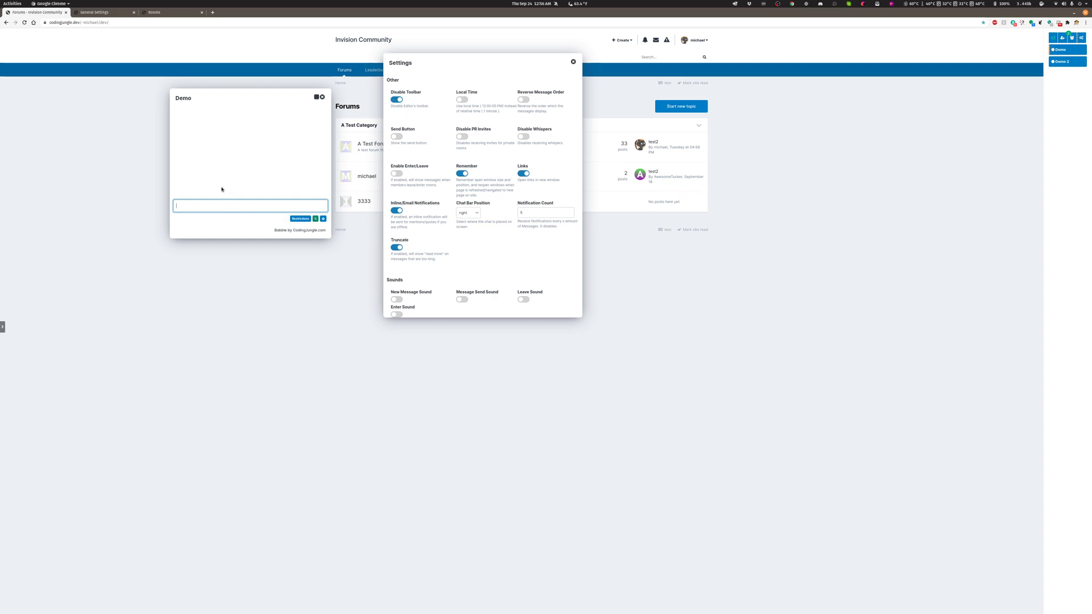
pyautogui.write('@m')
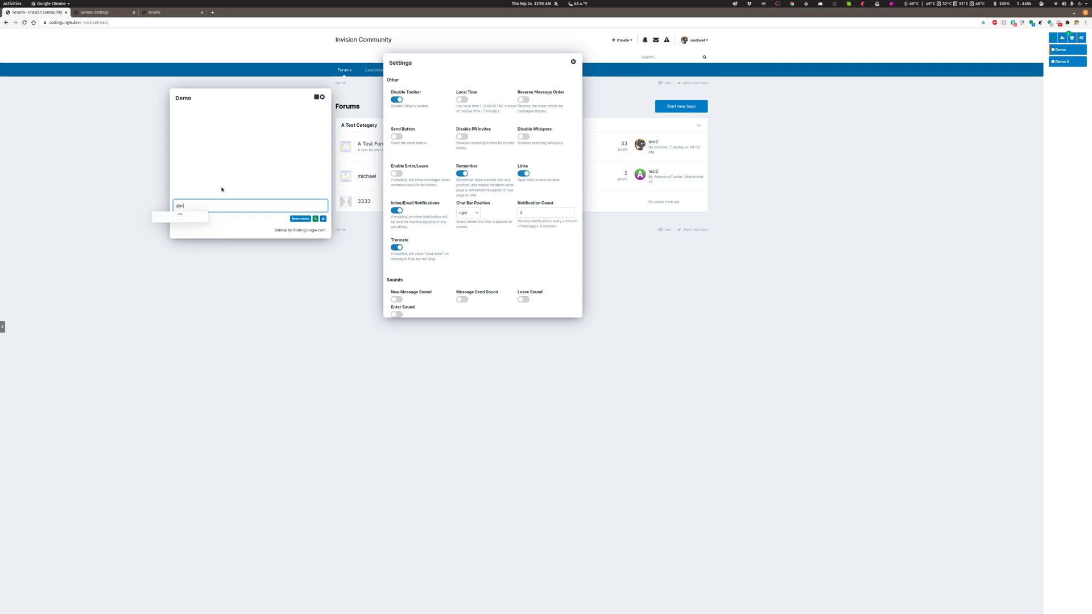
pyautogui.write('ic')
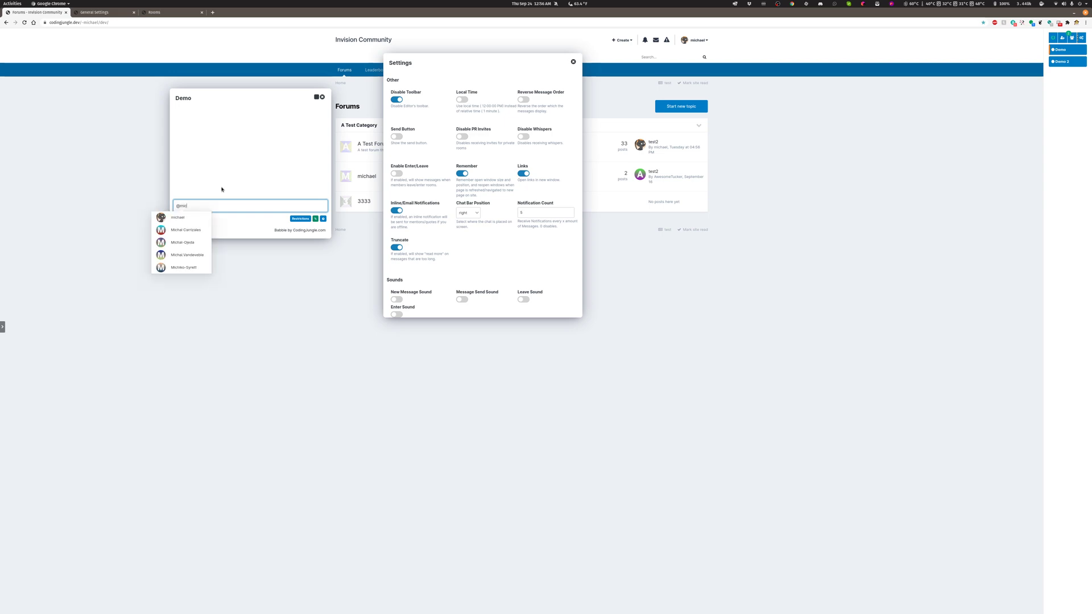
pyautogui.press('BackSpace')
pyautogui.press('BackSpace')
pyautogui.press('BackSpace')
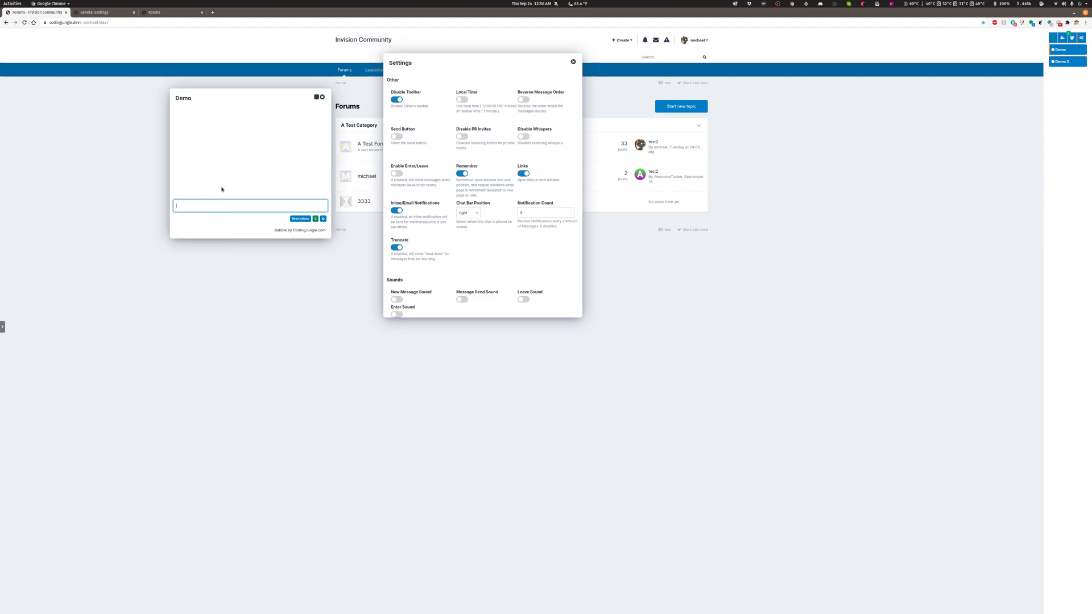
# Step: Show and hide the file attachment area under the Demo message box twice
pyautogui.click(317, 220)
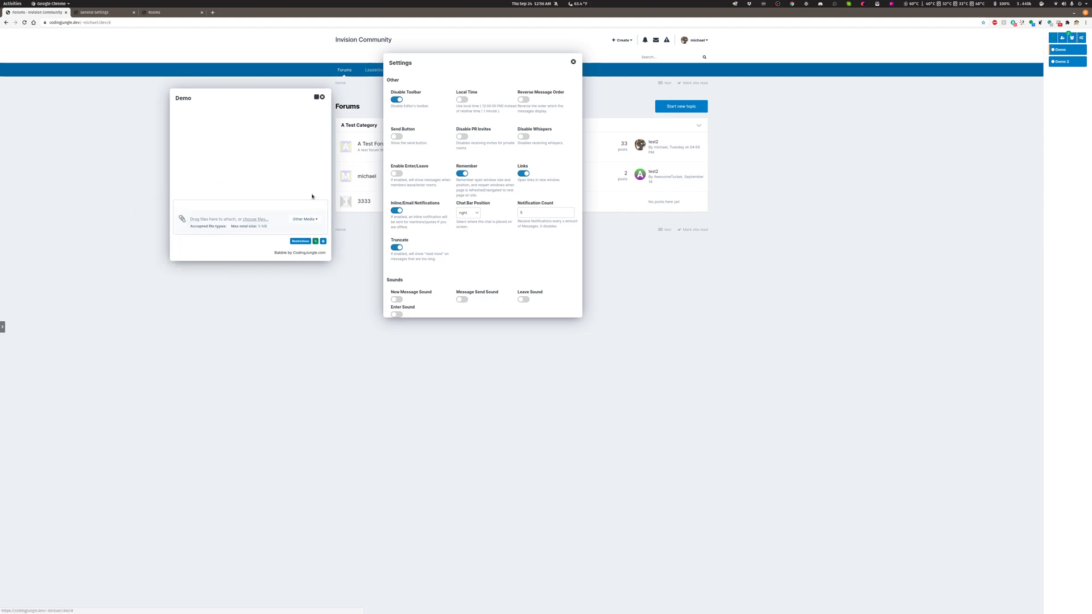
pyautogui.click(316, 242)
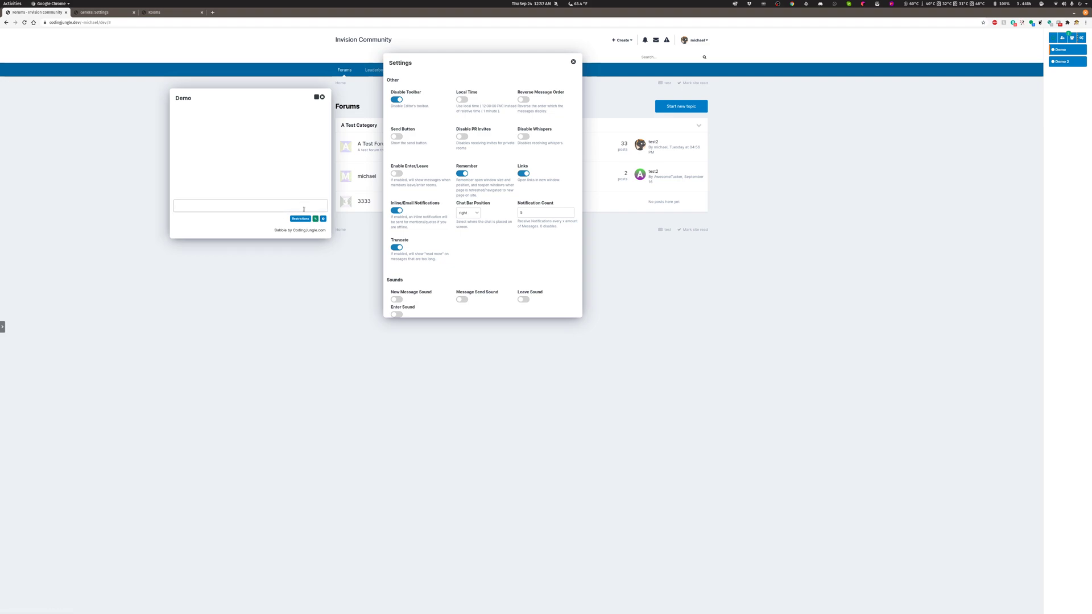
pyautogui.click(315, 220)
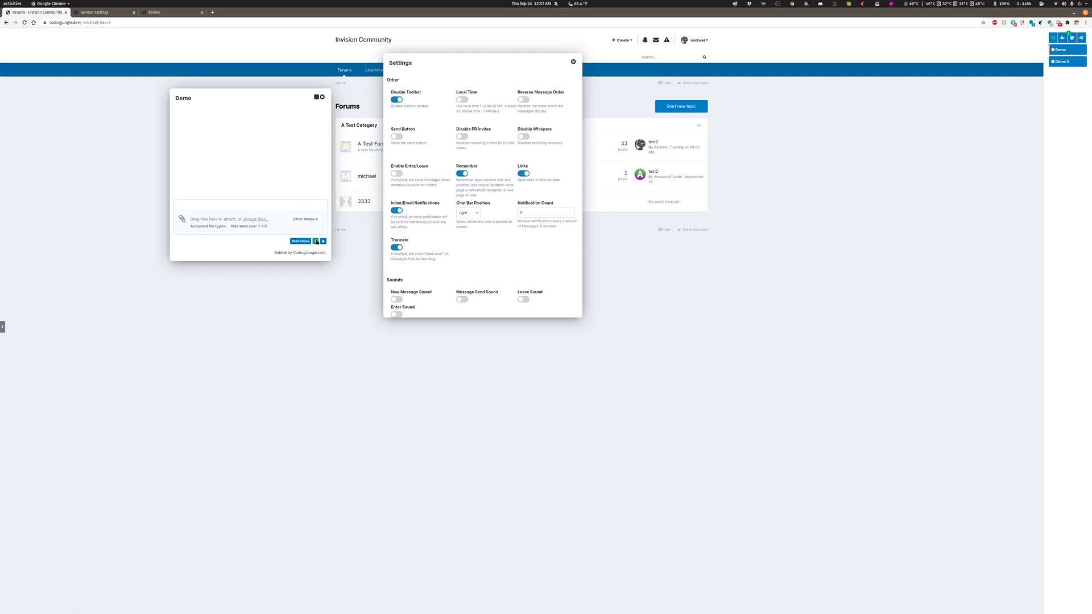
pyautogui.click(316, 241)
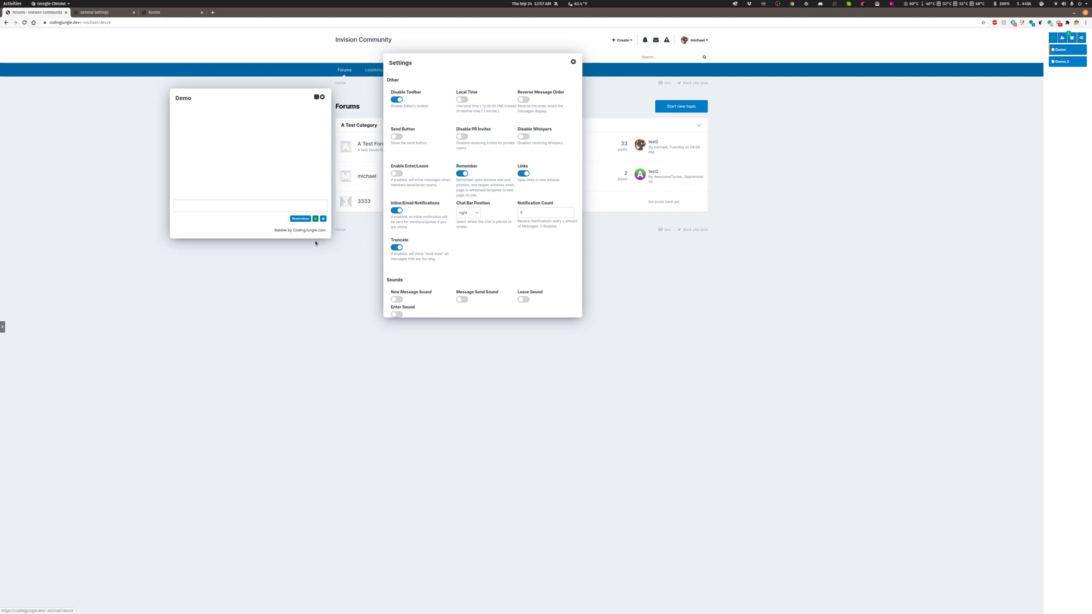
# Step: Send the message "hi" in the Demo room
pyautogui.click(298, 164)
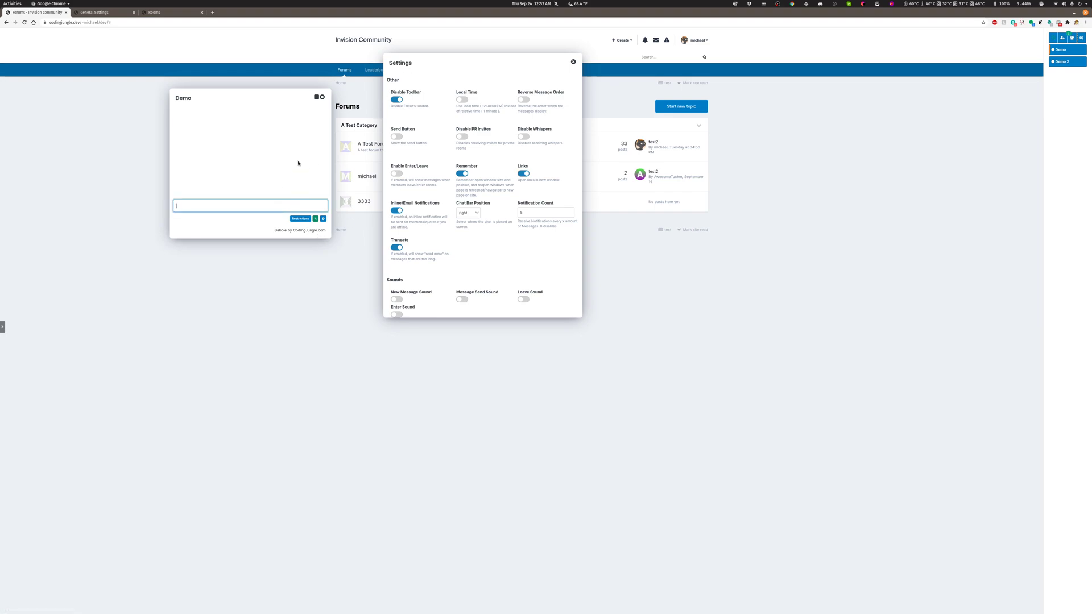
pyautogui.write('hi')
pyautogui.press('Return')
# Step: Enable Local Time in the chat settings and send "hello" in the Demo room
pyautogui.moveTo(208, 111)
pyautogui.click(463, 99)
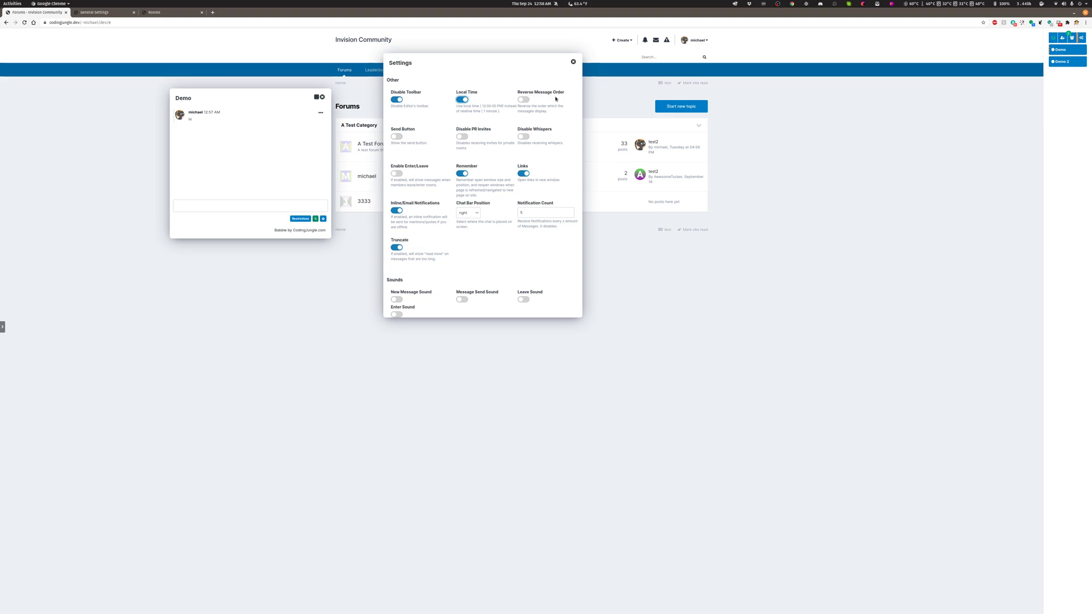
pyautogui.click(238, 205)
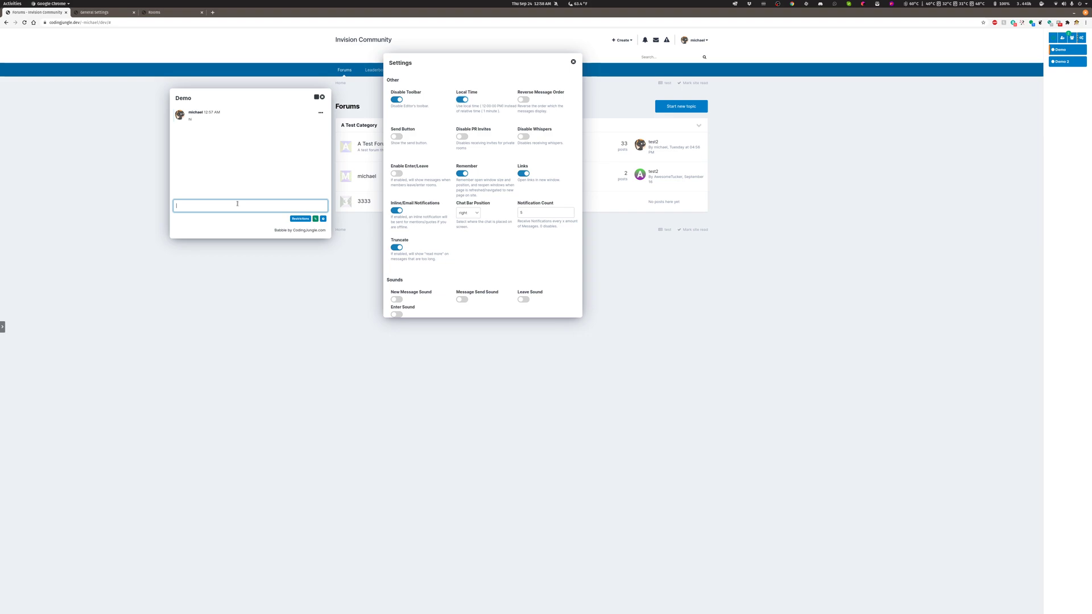
pyautogui.write('hello')
pyautogui.press('Return')
# Step: Enable Reverse Message Order in the chat settings and send "how are you?" in the Demo room
pyautogui.click(524, 100)
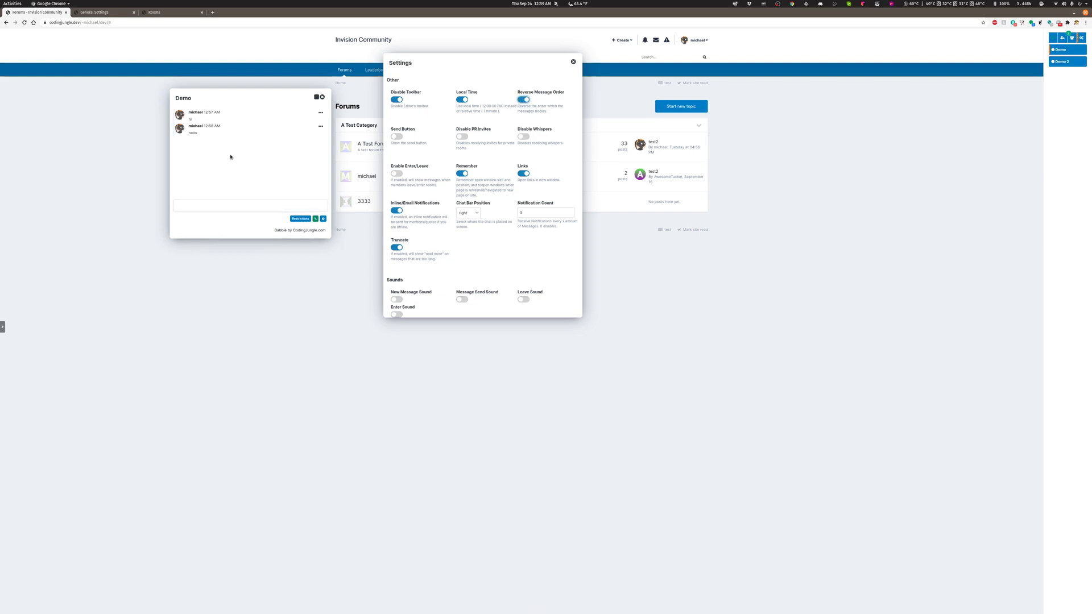
pyautogui.click(196, 203)
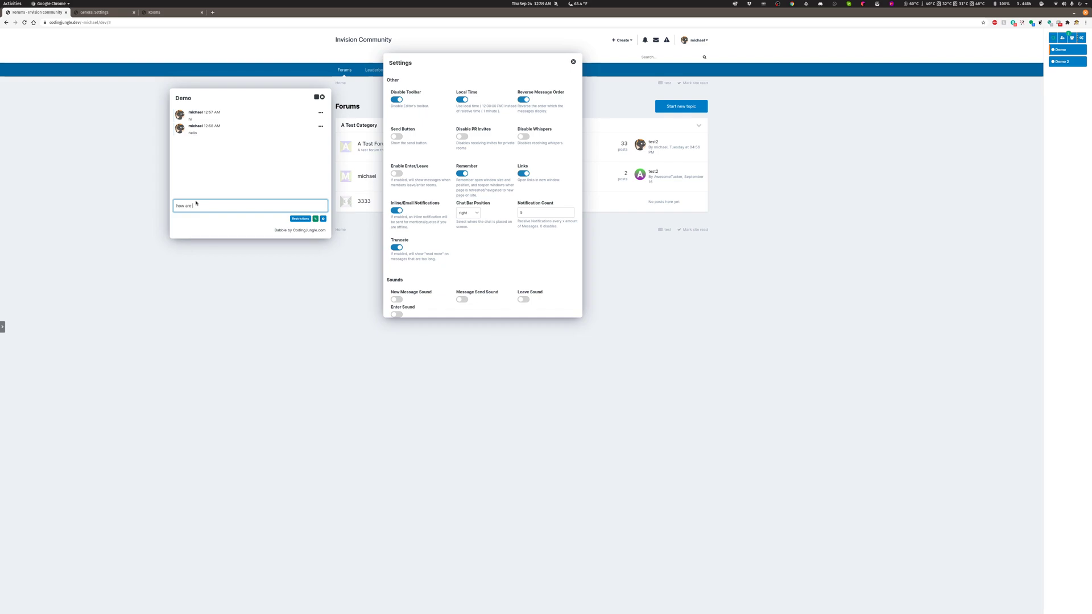
pyautogui.write('how are you?')
pyautogui.press('Return')
# Step: Enable Send Button in the chat settings and use the new button to send "hi" in the Demo room
pyautogui.click(396, 138)
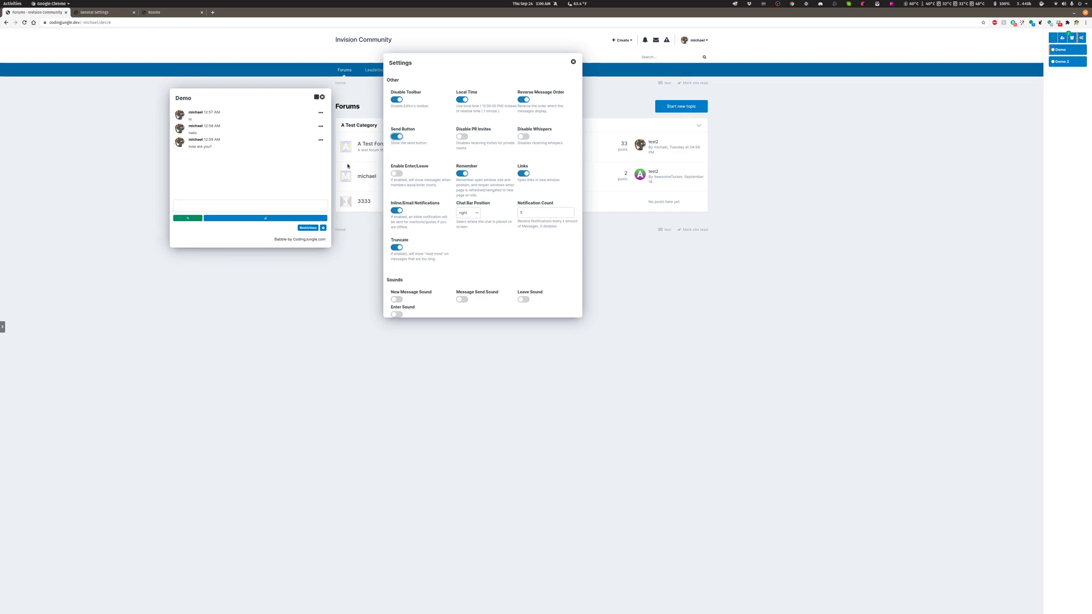
pyautogui.click(255, 207)
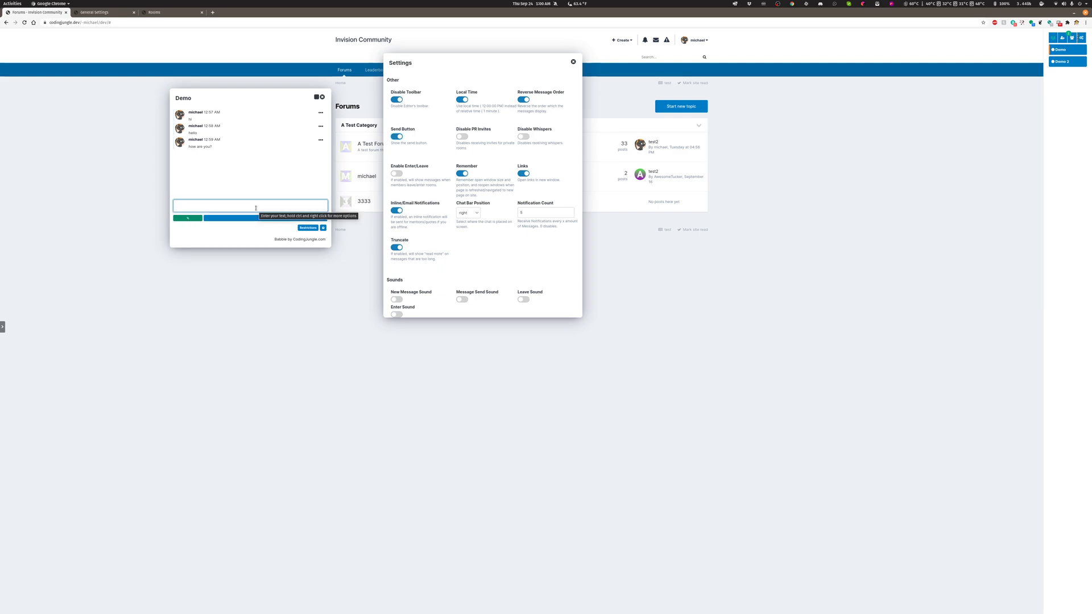
pyautogui.write('hi')
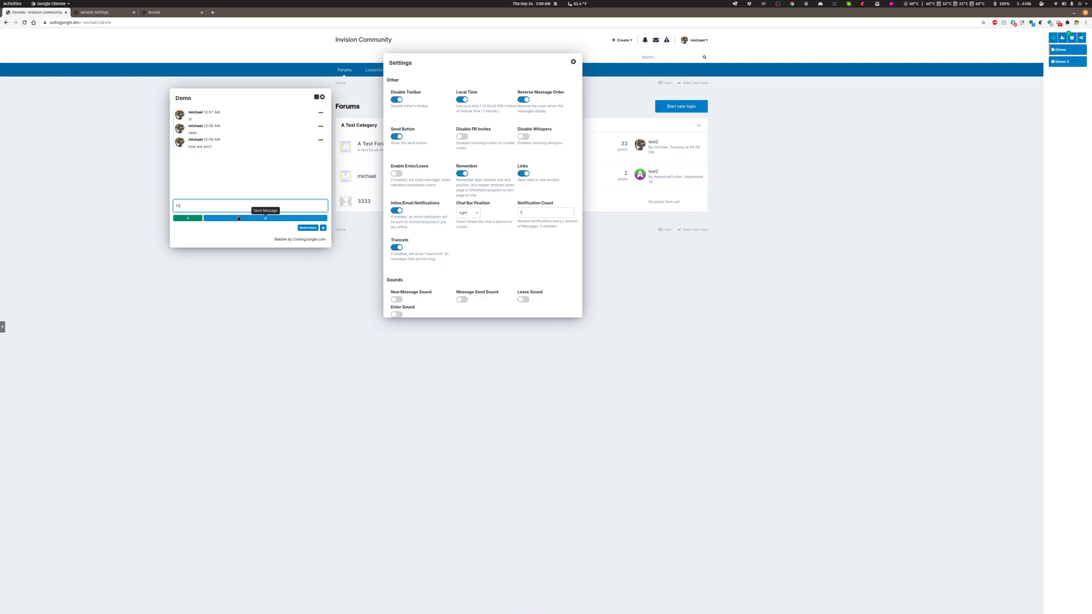
pyautogui.click(236, 218)
pyautogui.click(253, 220)
# Step: Expand the Demo room's file attachment area, and switch Enable Enter/Leave on and back off in the chat settings
pyautogui.click(196, 219)
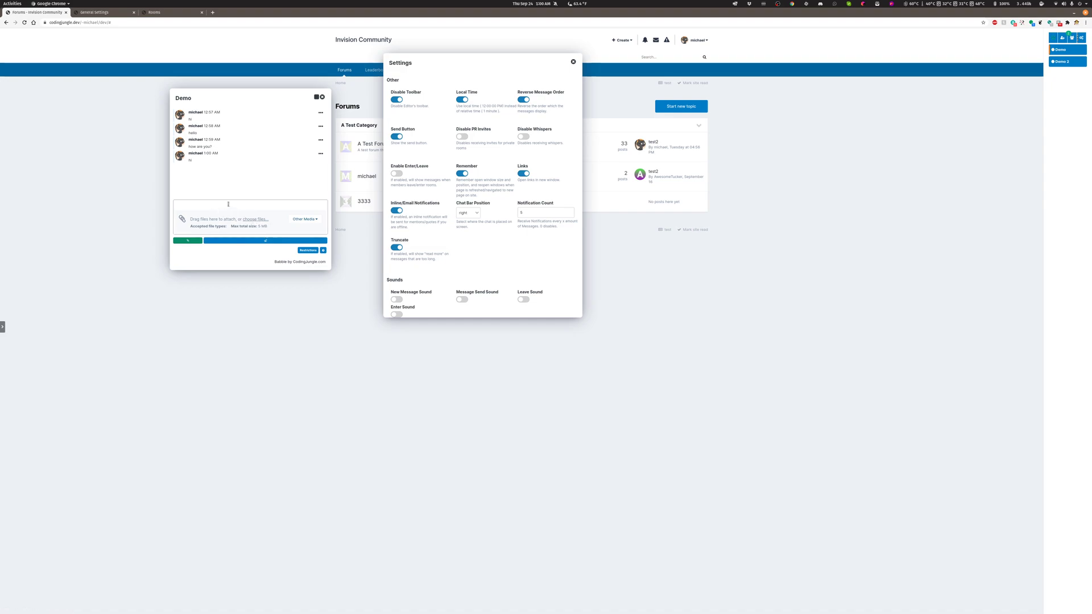
pyautogui.click(198, 207)
pyautogui.click(397, 174)
pyautogui.click(397, 174)
# Step: Reposition the Demo room window beside the Settings window so the two do not overlap
pyautogui.moveTo(237, 101); pyautogui.dragTo(174, 124)
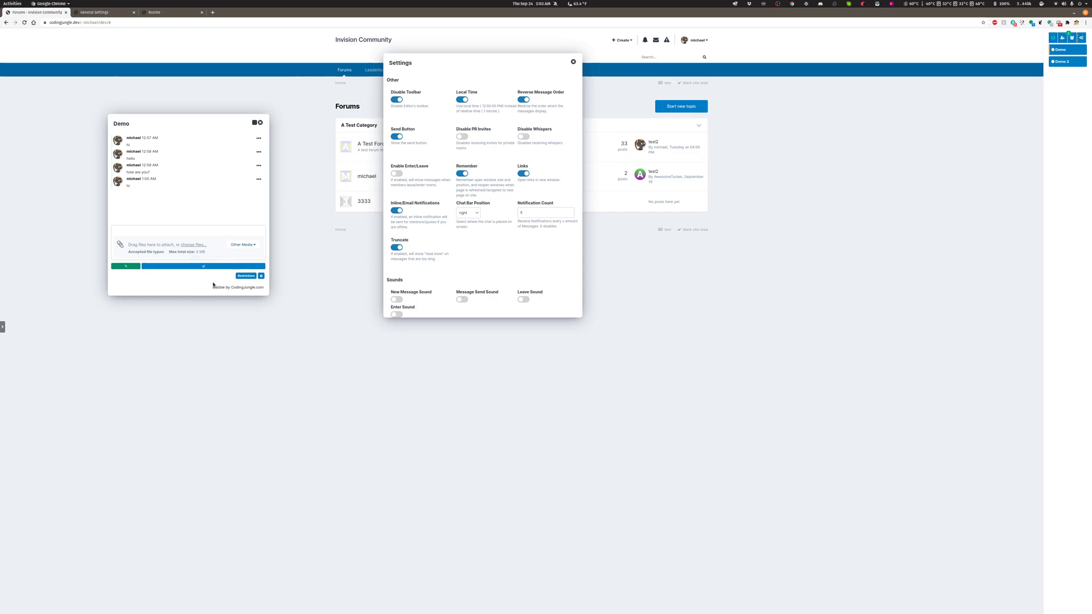
pyautogui.moveTo(156, 124); pyautogui.dragTo(100, 121)
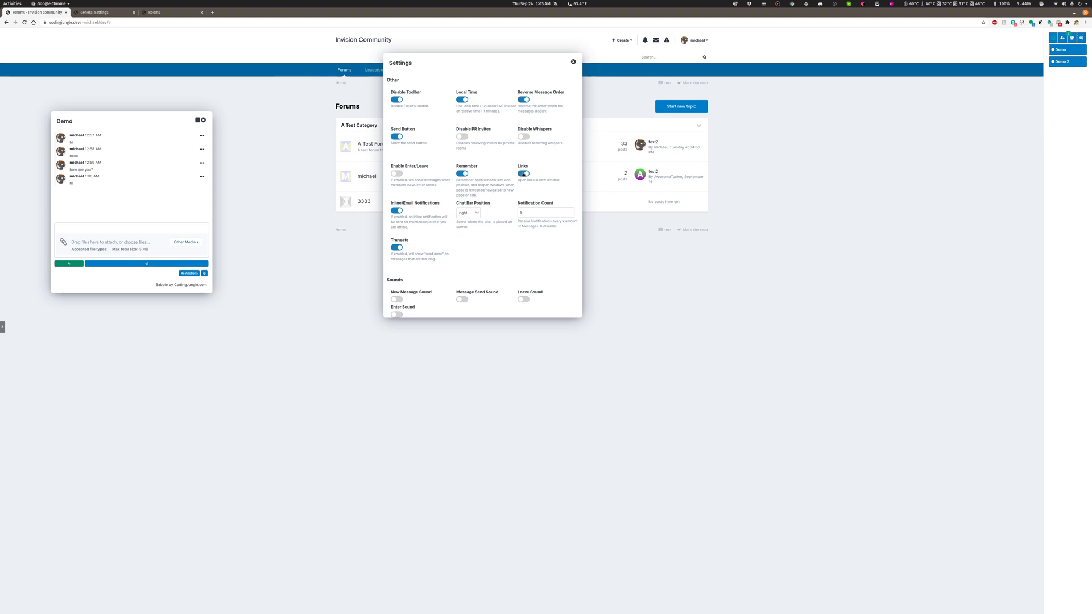
pyautogui.moveTo(102, 117); pyautogui.dragTo(212, 120)
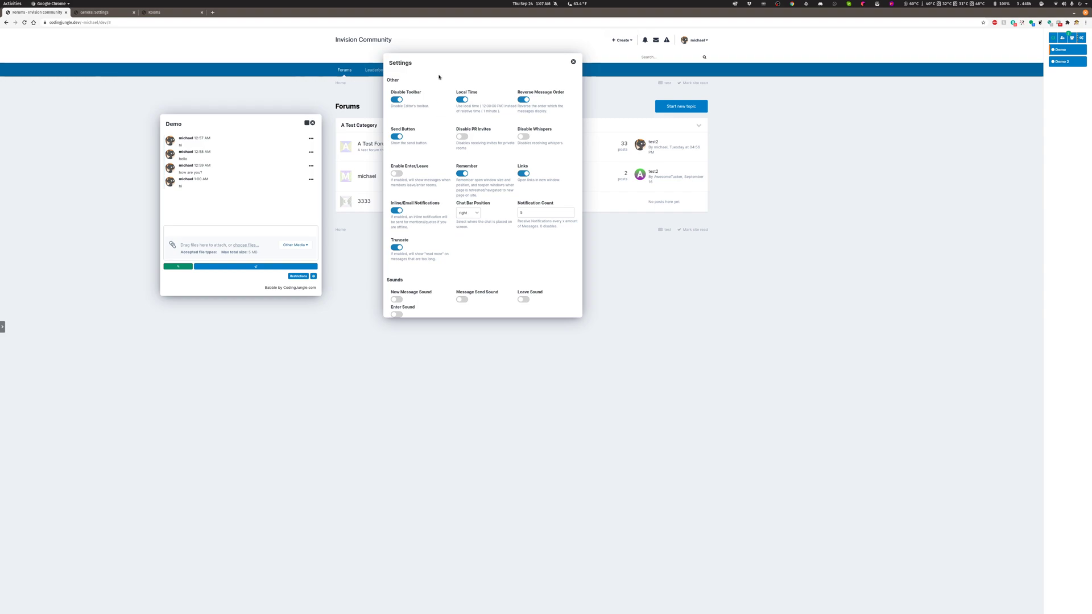
# Step: Move the Settings window level with the Demo room, and switch Enable Enter/Leave on and back off
pyautogui.moveTo(439, 64); pyautogui.dragTo(426, 126)
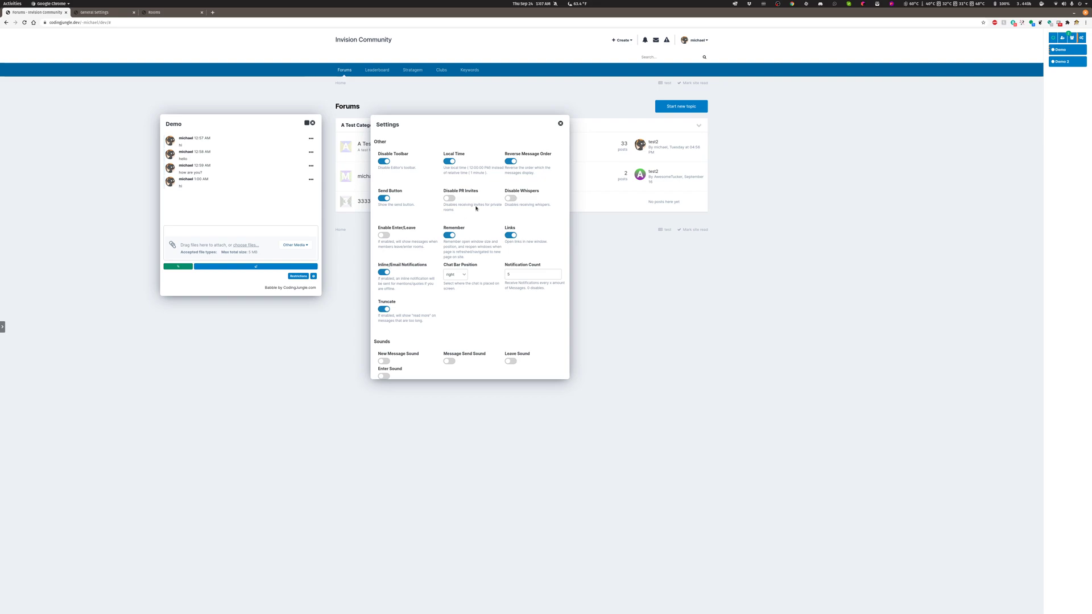
pyautogui.click(383, 235)
pyautogui.click(383, 236)
# Step: Open the forum's notification settings and expand Mentions & My Content
pyautogui.click(645, 40)
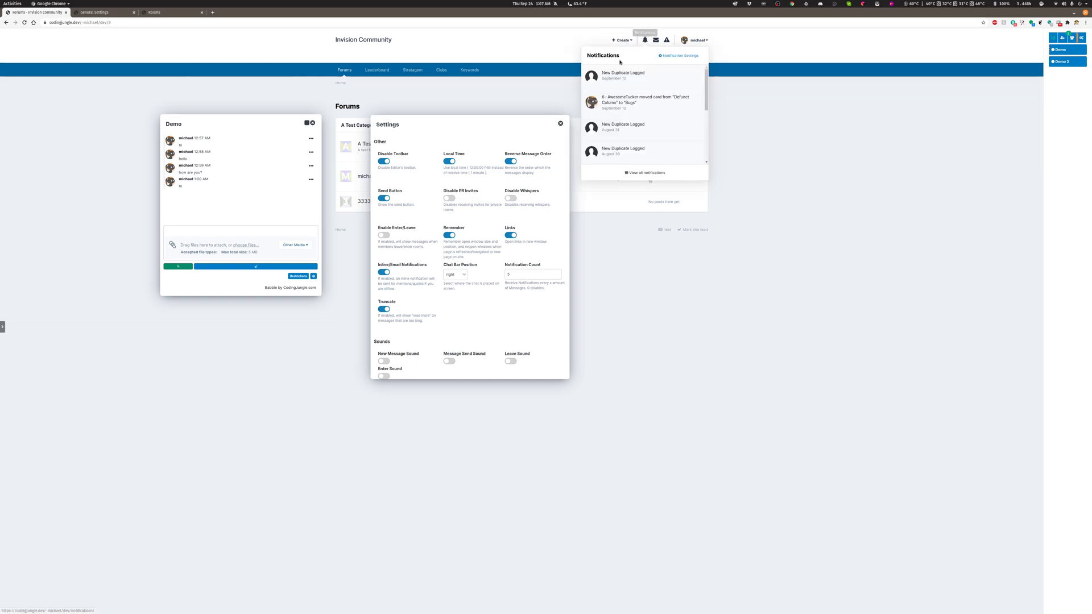
pyautogui.click(677, 55)
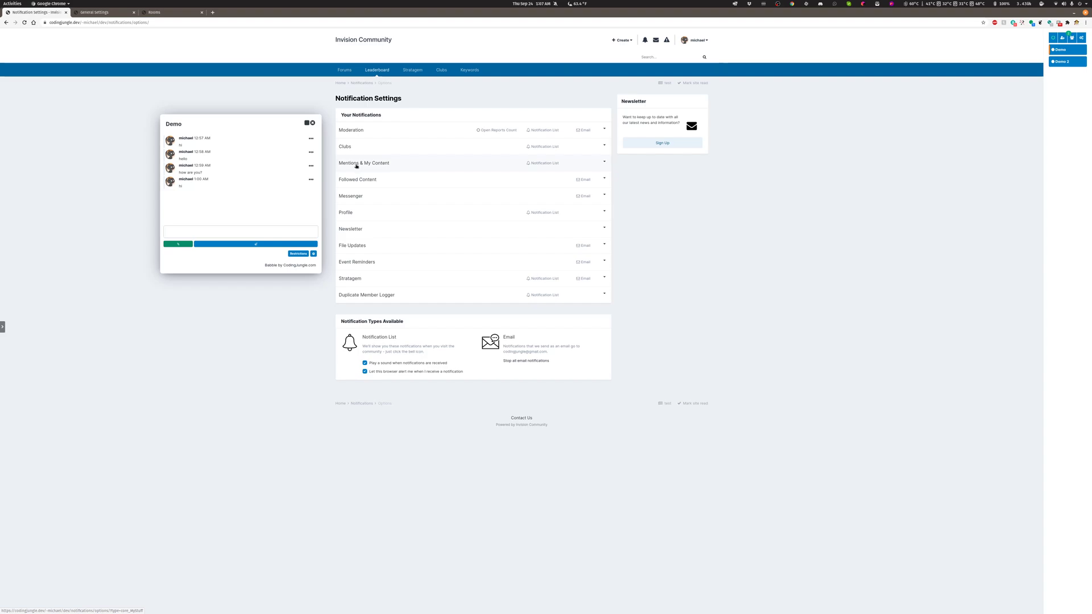
pyautogui.click(356, 166)
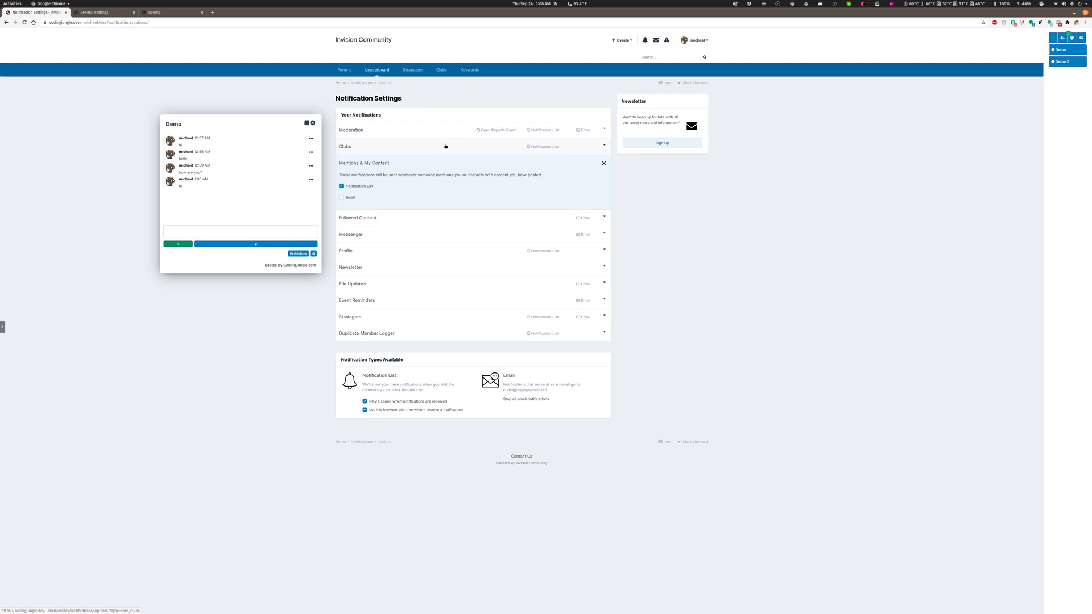
# Step: Open the account settings and go from there to the notification settings
pyautogui.click(645, 39)
pyautogui.click(702, 40)
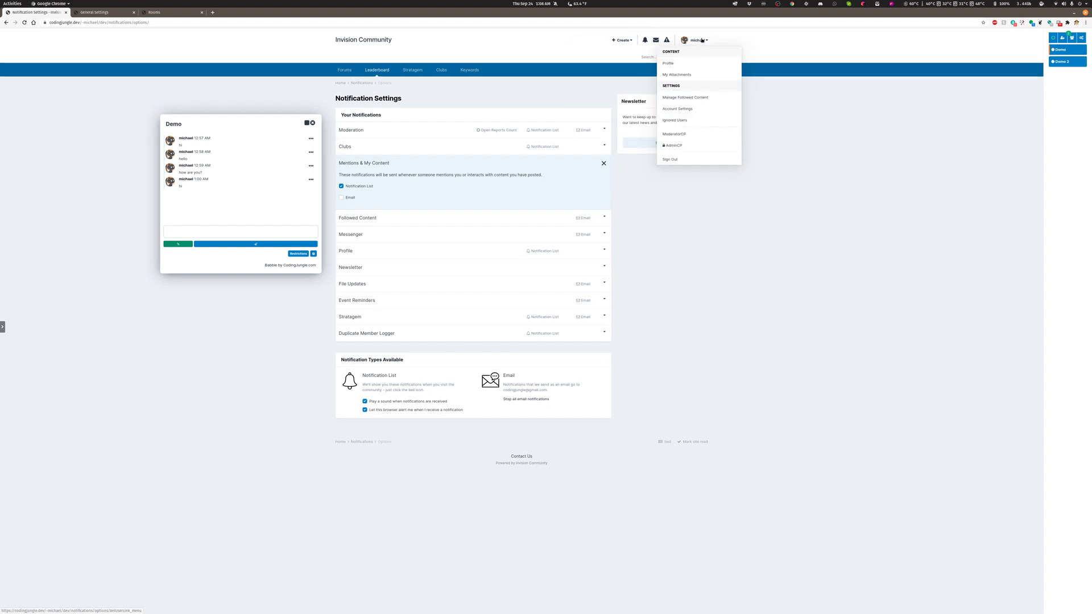
pyautogui.click(682, 108)
pyautogui.click(660, 142)
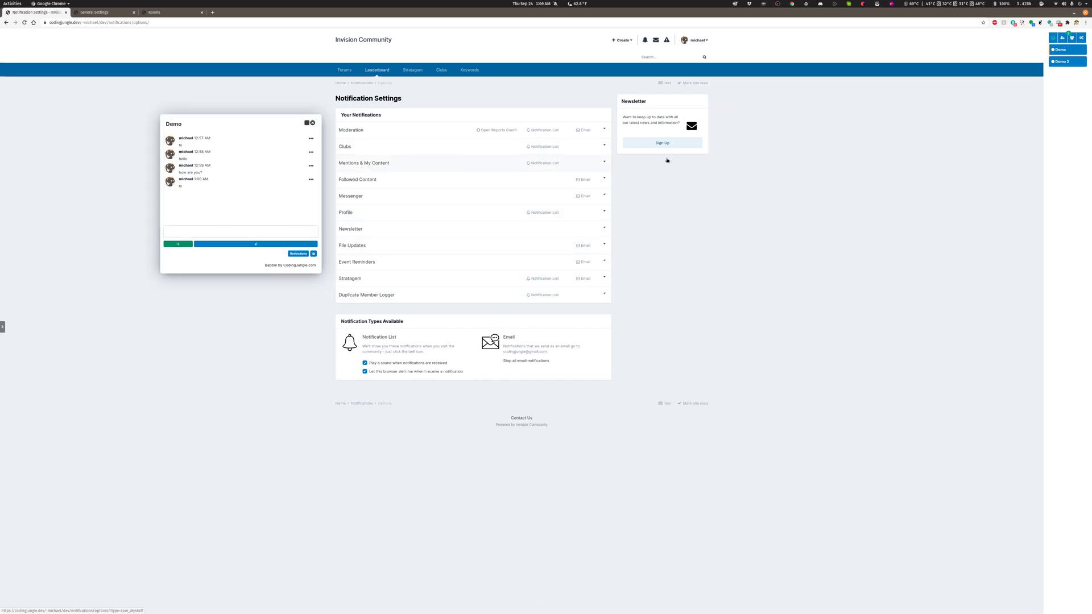
# Step: Reopen the chat settings, disable Notification List for Mentions & My Content, and reload the page
pyautogui.click(1082, 38)
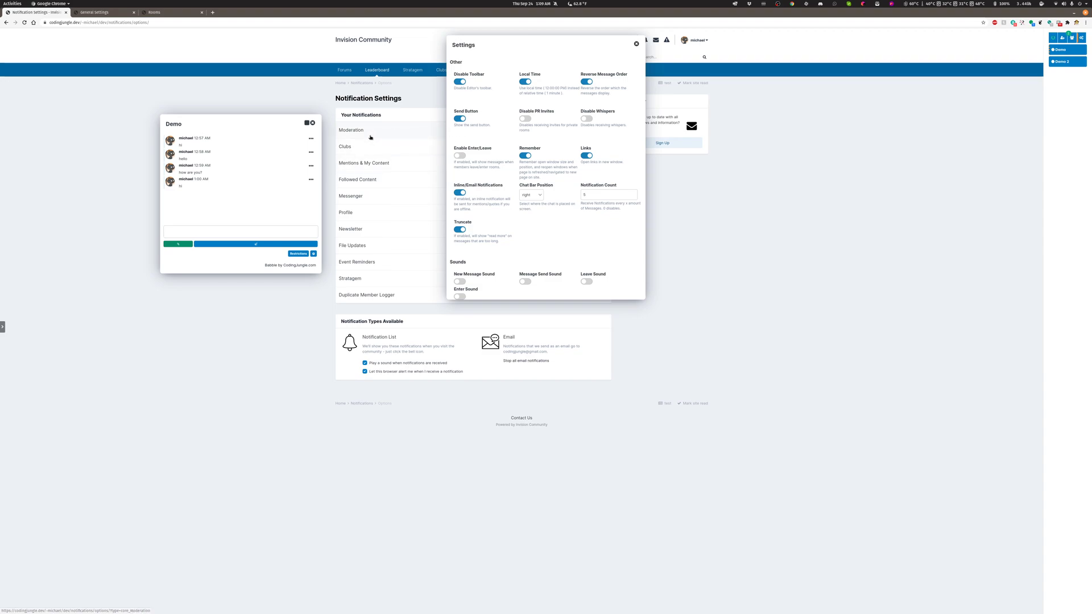
pyautogui.click(364, 163)
pyautogui.click(362, 186)
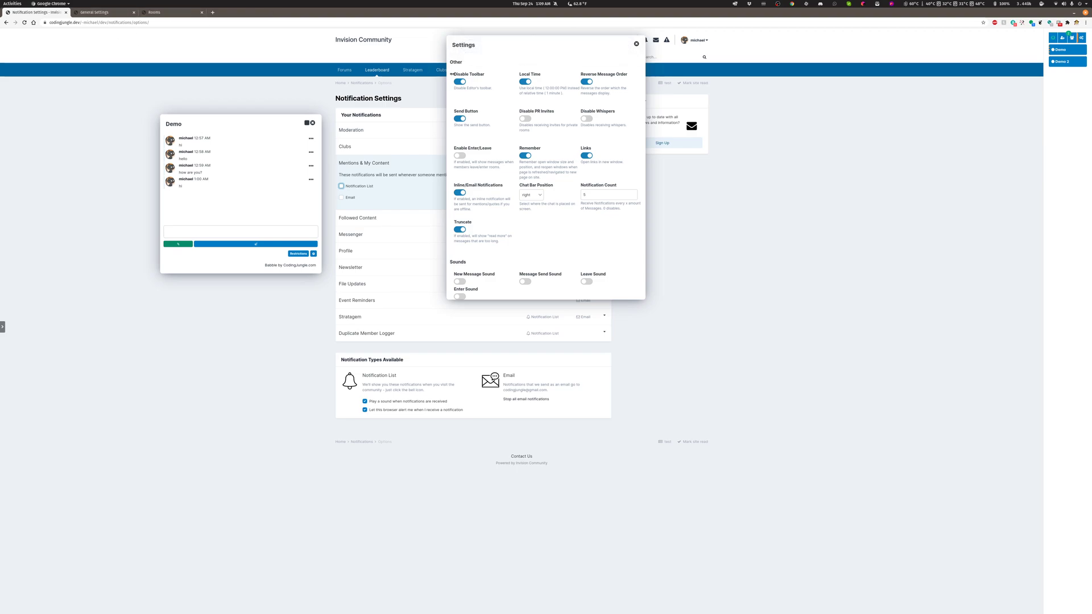
pyautogui.click(25, 22)
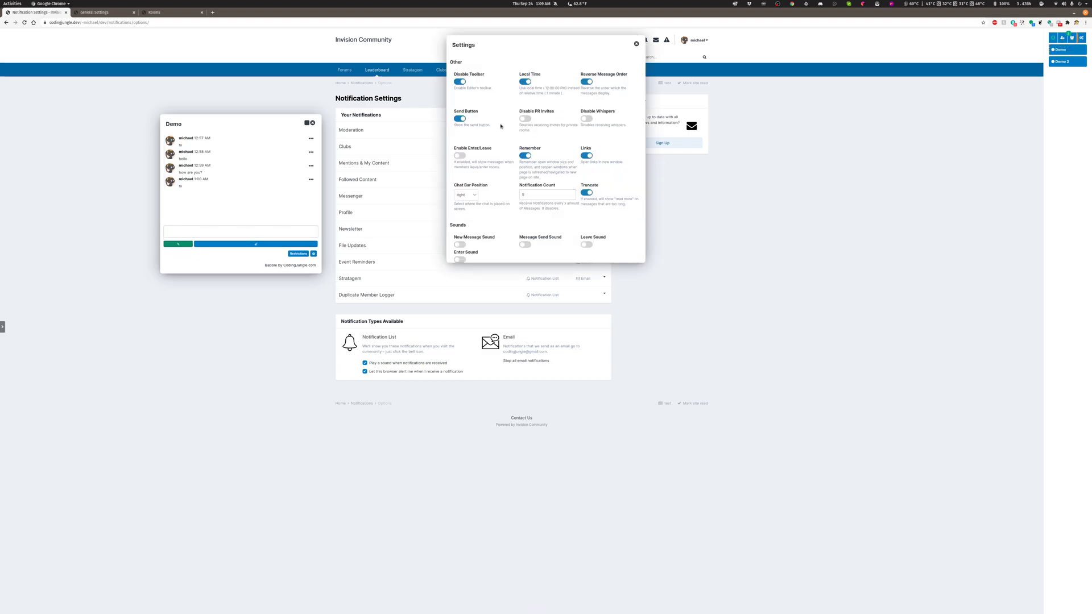
# Step: Enable Notification List for Mentions & My Content, reload the page, and reopen the chat settings nearer the Demo room
pyautogui.click(366, 163)
pyautogui.click(341, 187)
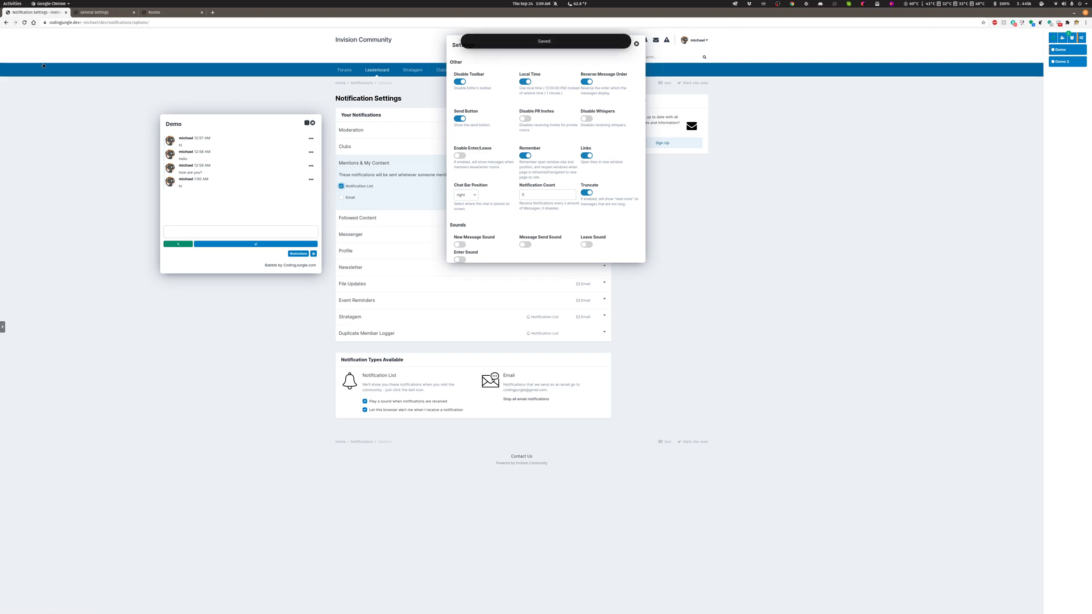
pyautogui.click(24, 22)
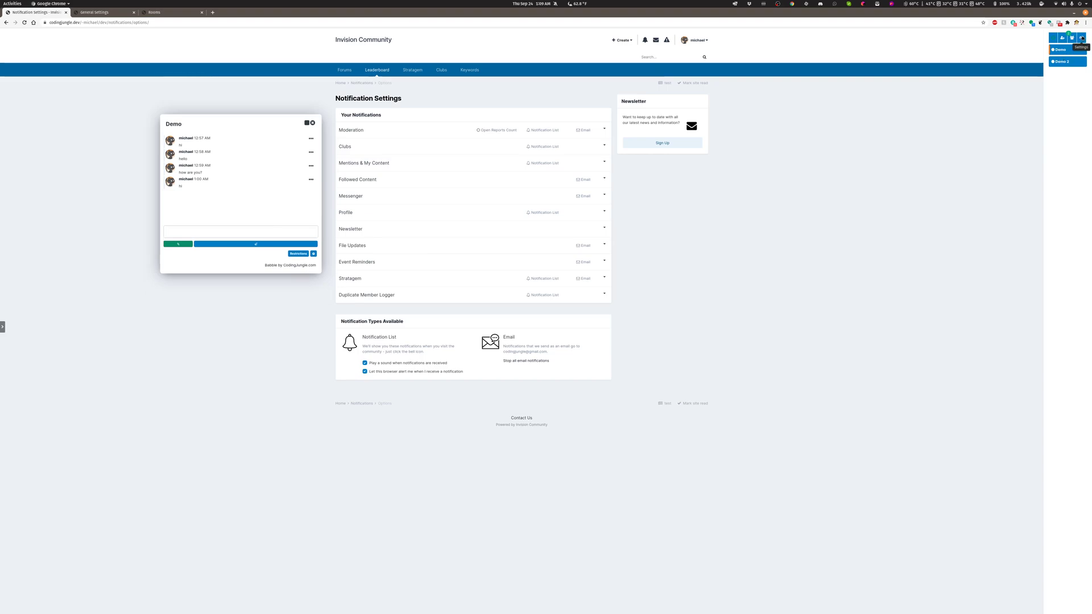
pyautogui.click(1081, 38)
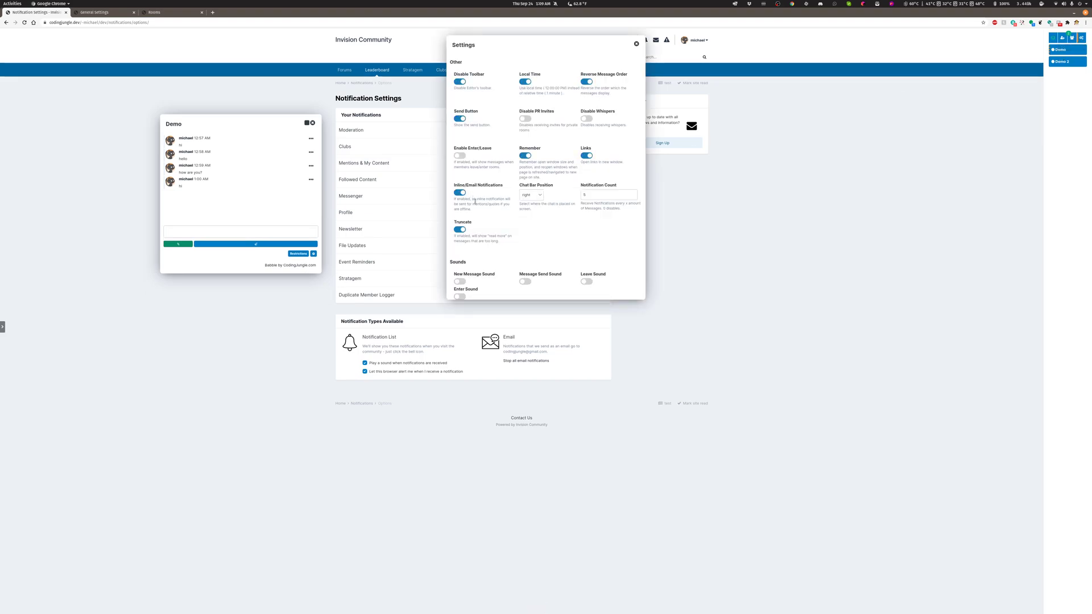
pyautogui.moveTo(558, 44); pyautogui.dragTo(458, 47)
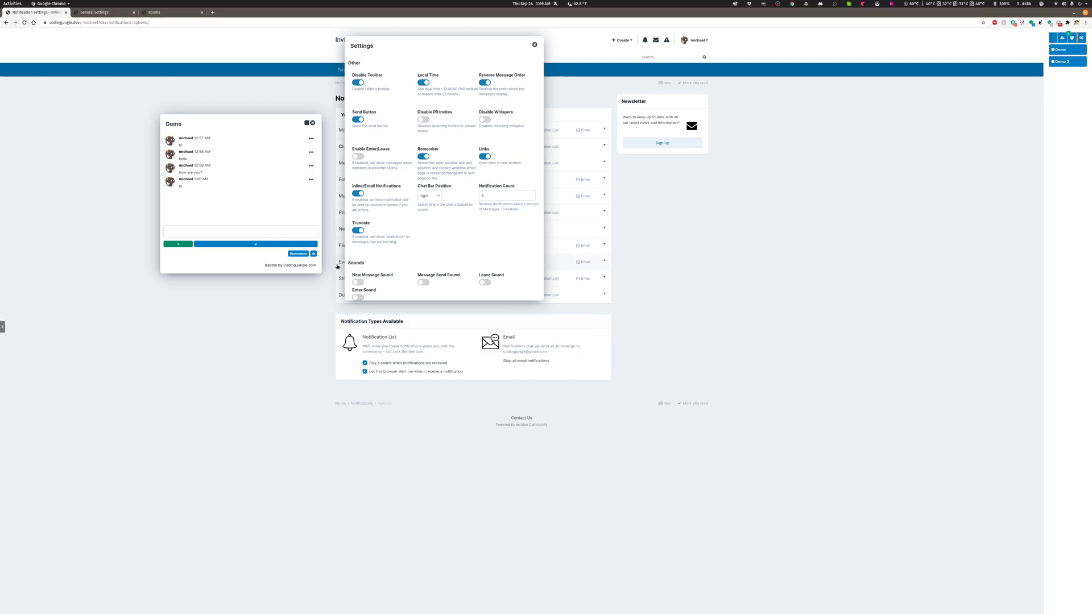
# Step: Set the Chat Bar Position to Top, and collapse and re-expand the chat bar
pyautogui.click(430, 195)
pyautogui.click(430, 214)
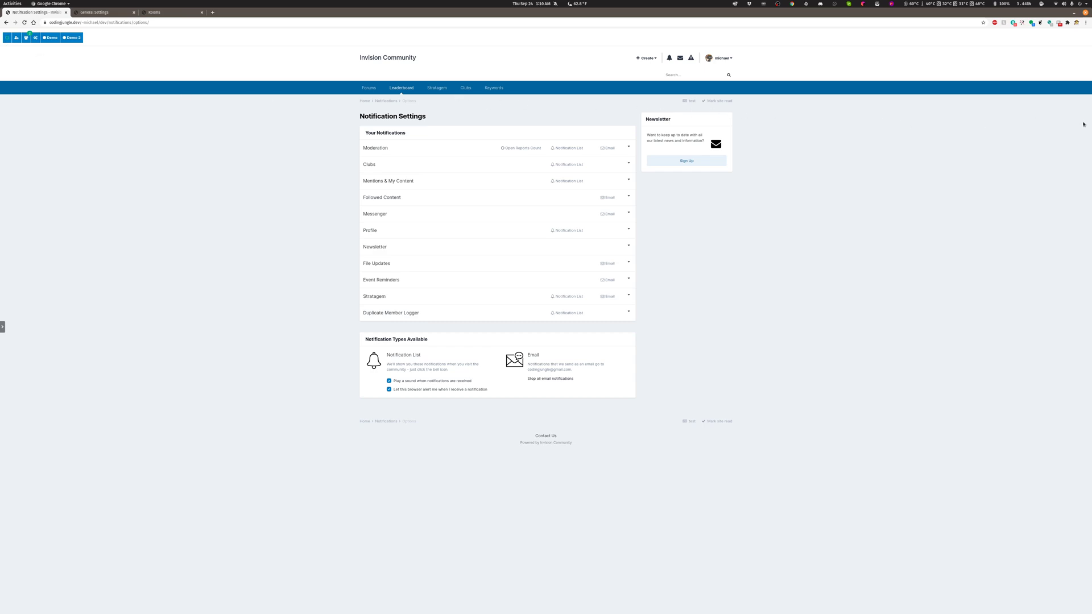
pyautogui.moveTo(1, 83)
pyautogui.click(7, 38)
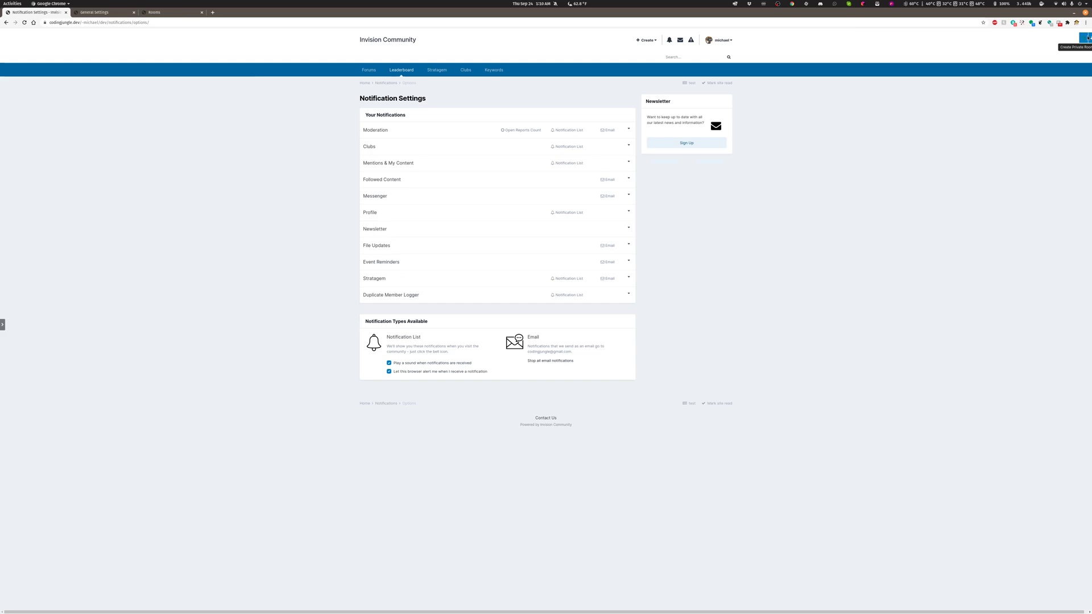
pyautogui.click(1084, 39)
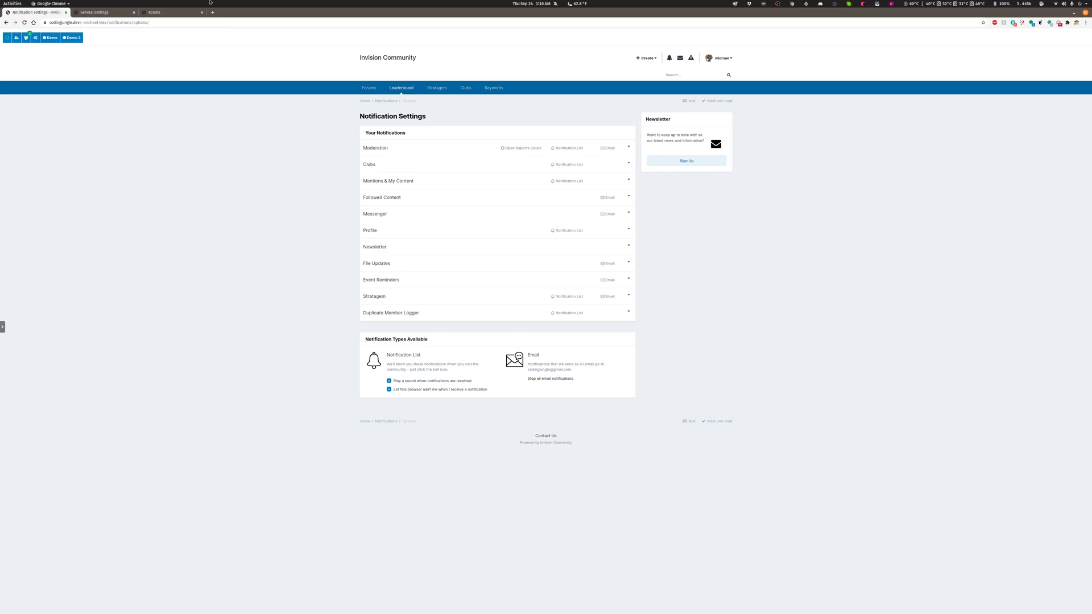
# Step: Set the Chat Bar Position back to right in the chat settings, and bring the settings up again
pyautogui.click(35, 38)
pyautogui.click(430, 195)
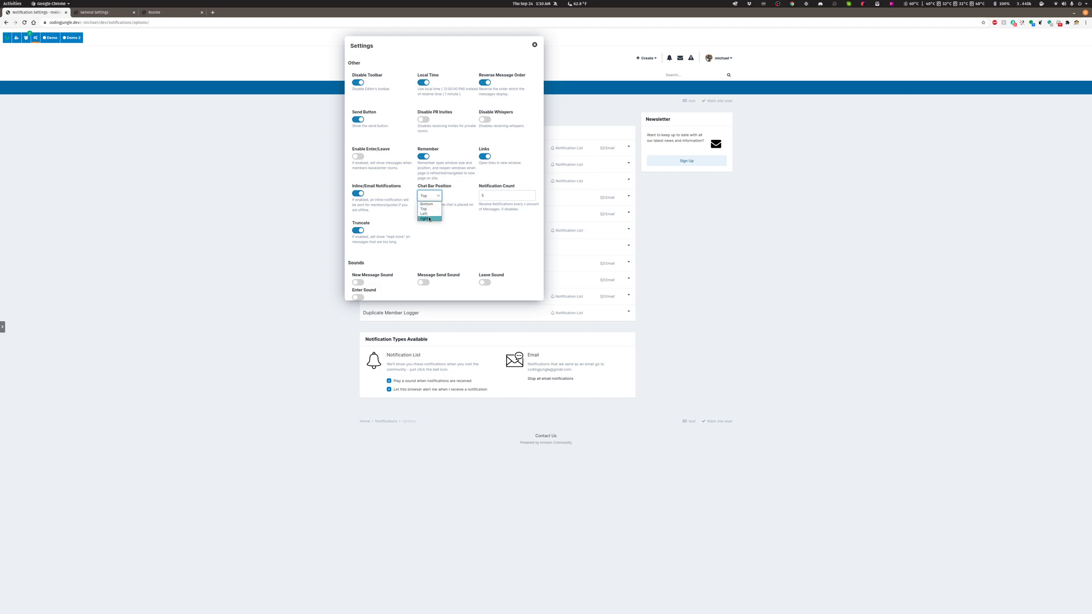
pyautogui.click(429, 219)
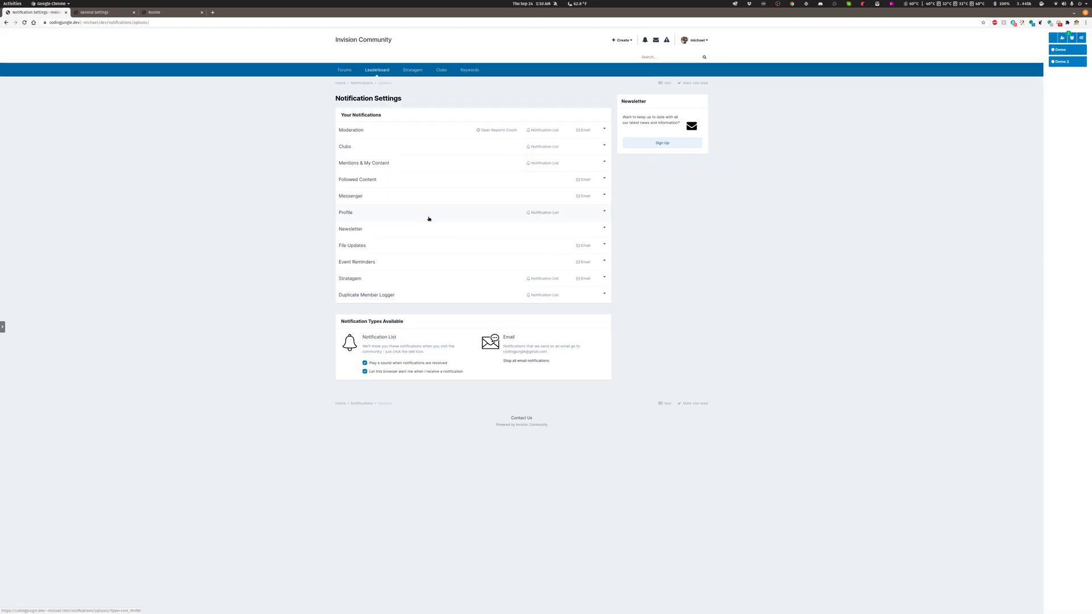
pyautogui.click(1081, 37)
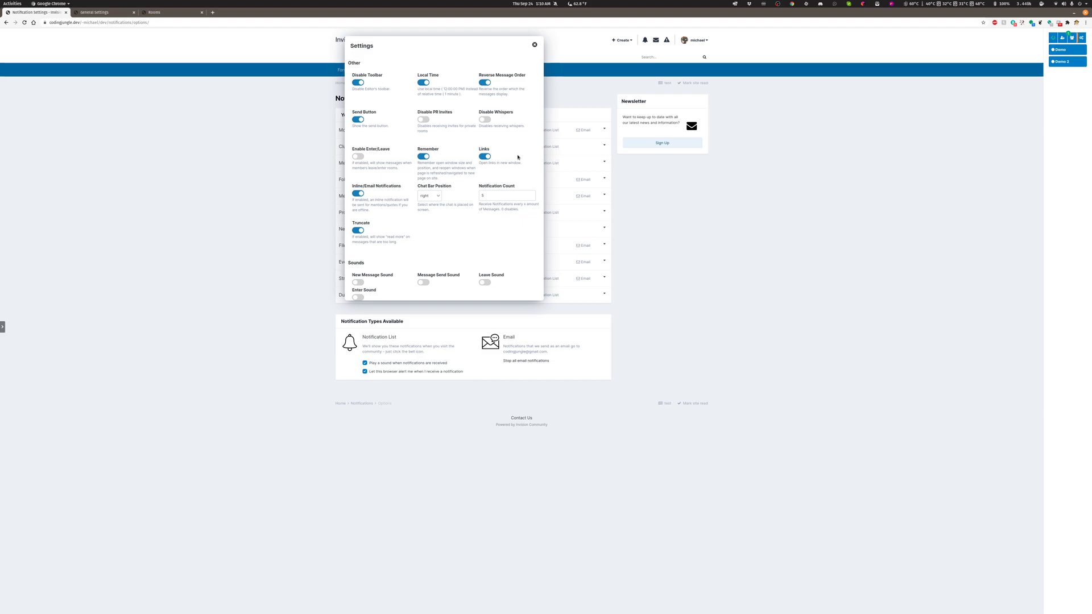
# Step: View Content View Behavior and Overview in the account settings, and go from there to the notification settings
pyautogui.click(697, 40)
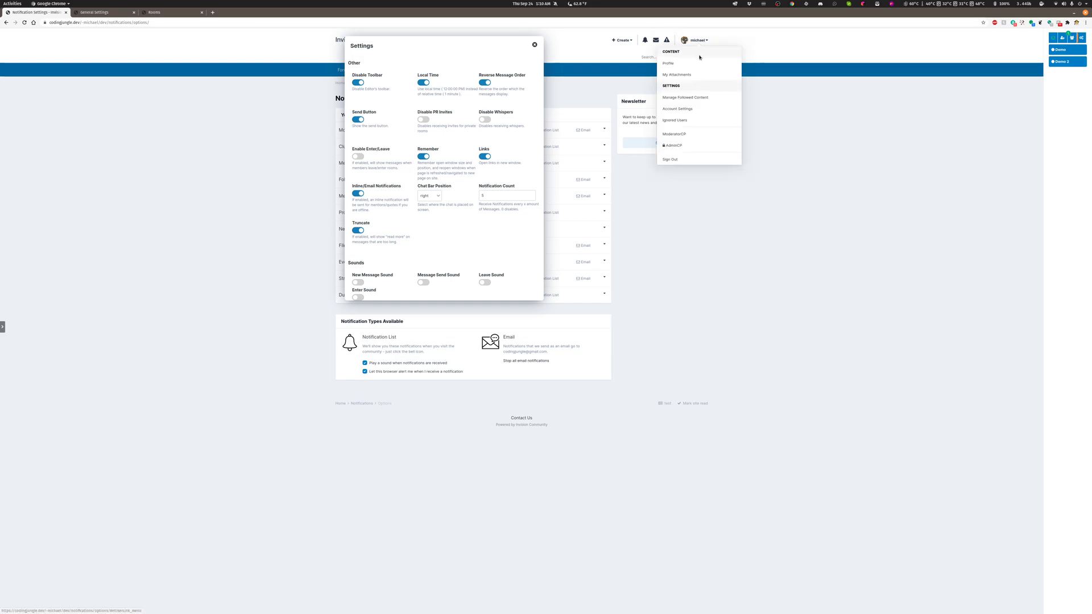
pyautogui.click(683, 109)
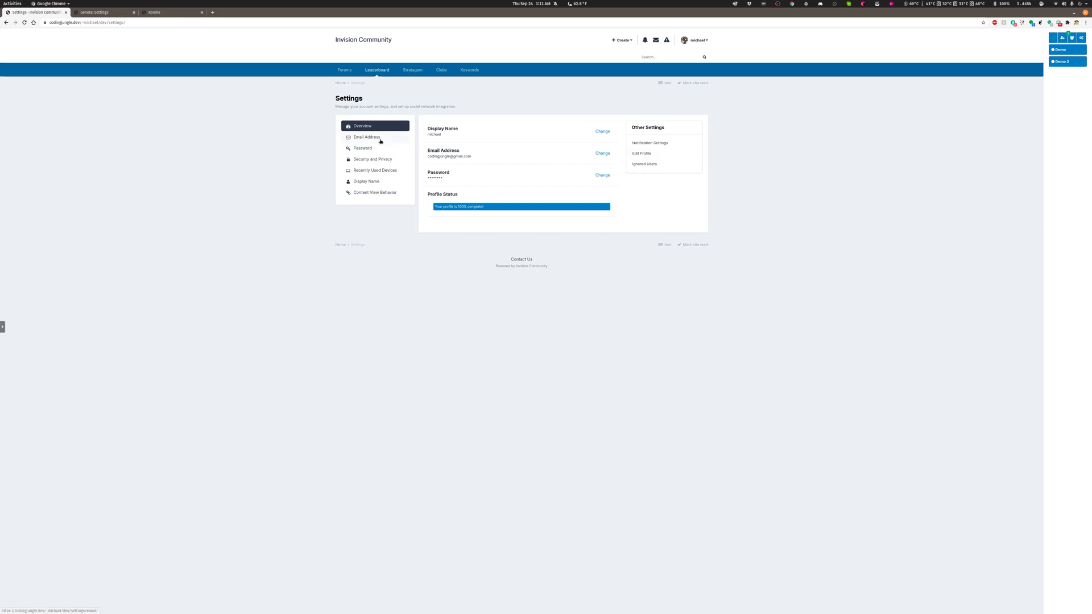
pyautogui.click(372, 193)
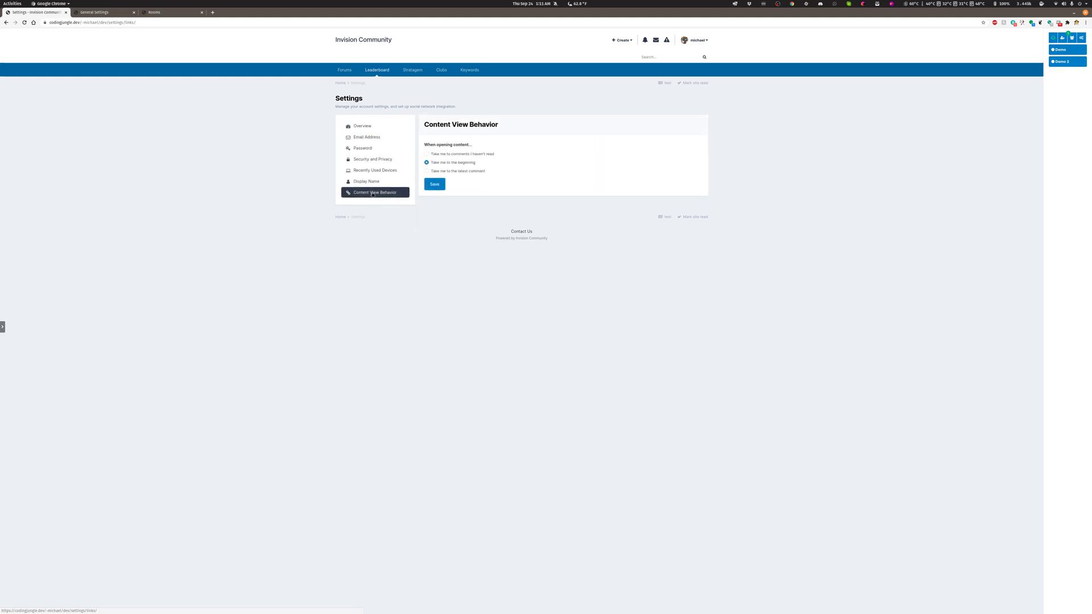
pyautogui.click(368, 127)
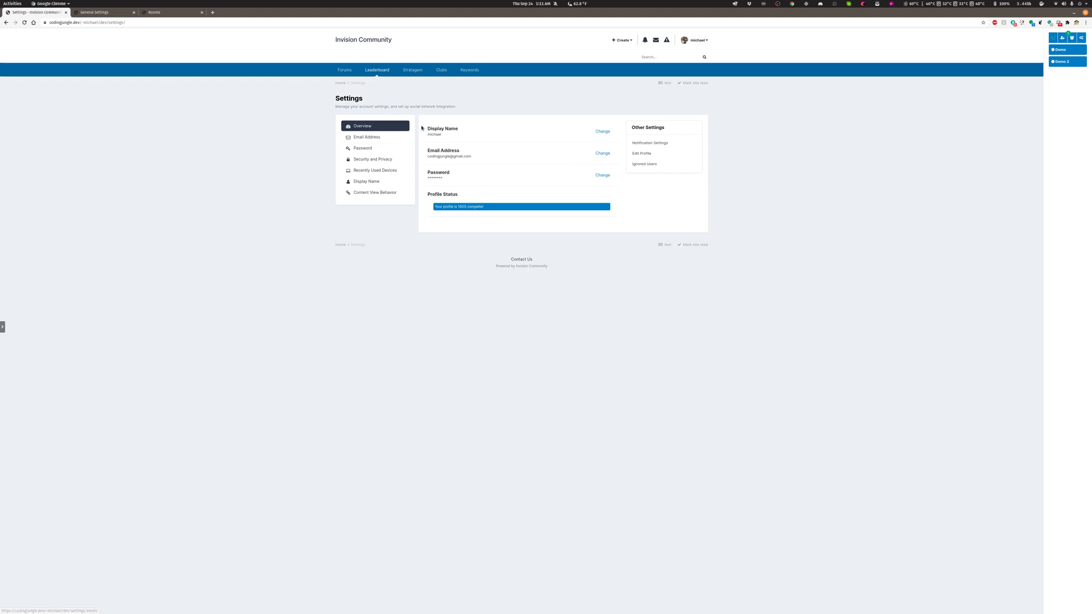
pyautogui.click(654, 146)
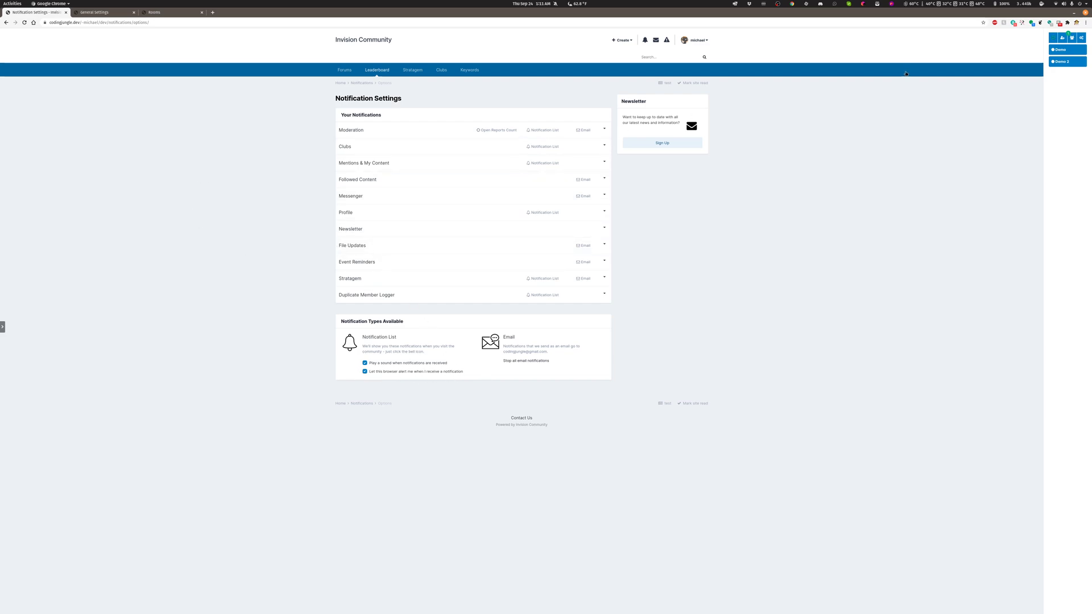
# Step: Reopen the chat settings and the Demo room, and send a long message with many line breaks there
pyautogui.click(1081, 37)
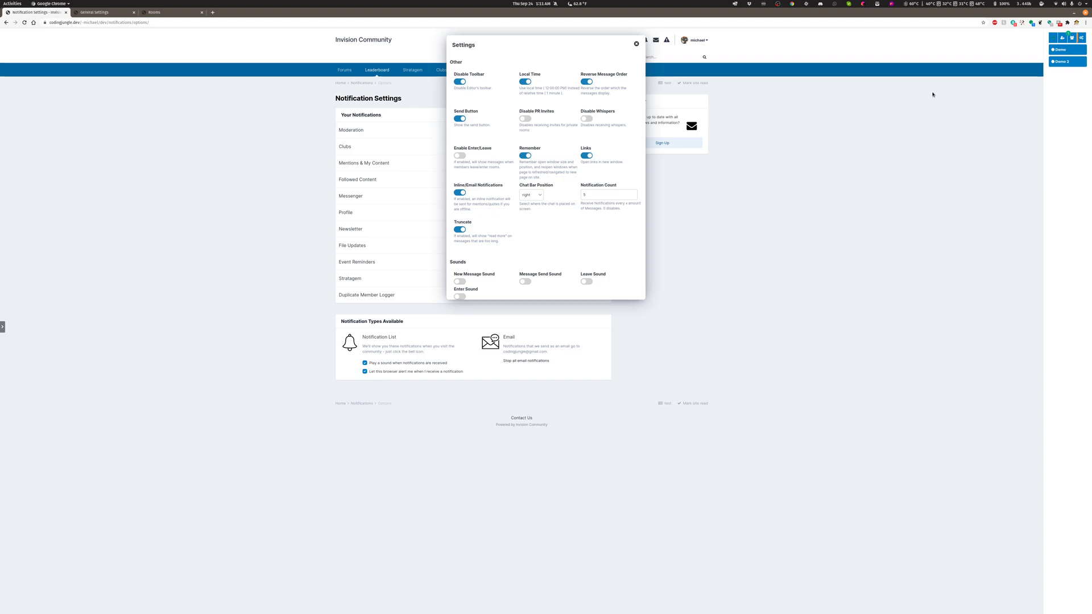
pyautogui.click(1067, 53)
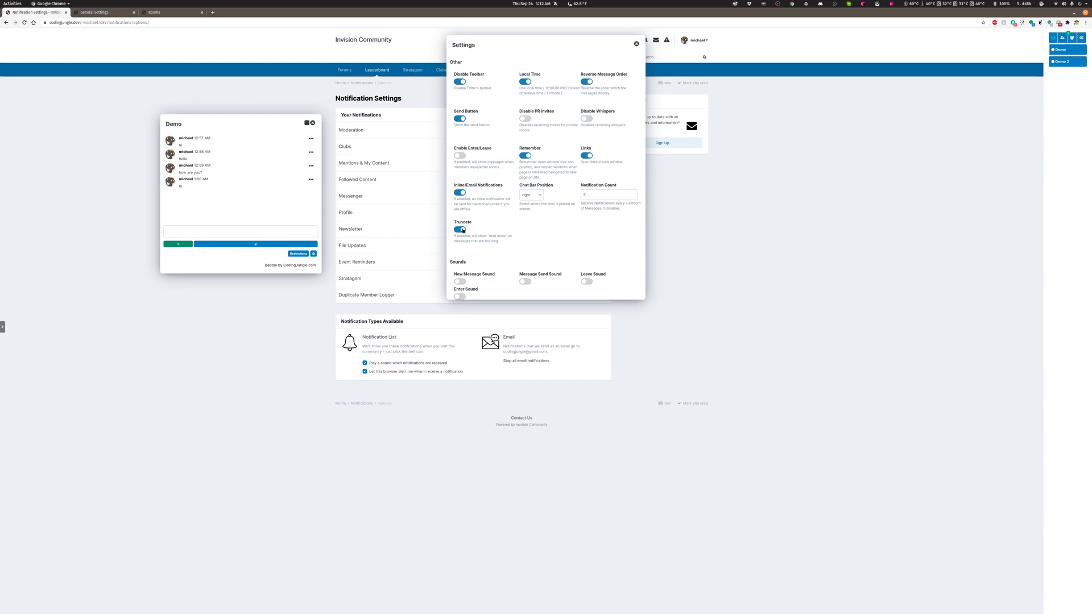
pyautogui.click(226, 233)
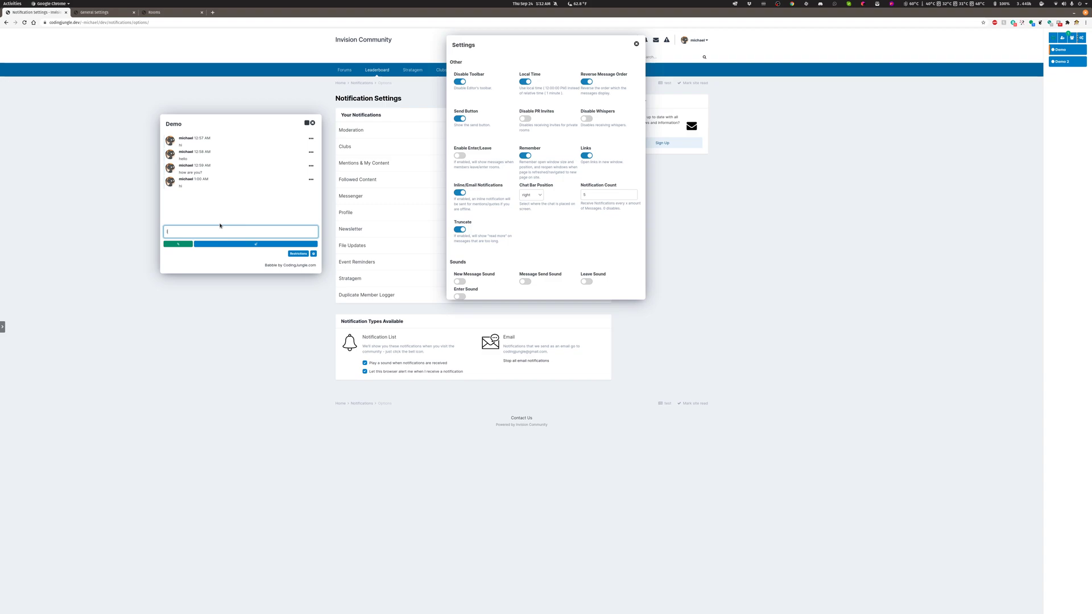
pyautogui.hotkey('shift', 'Return')
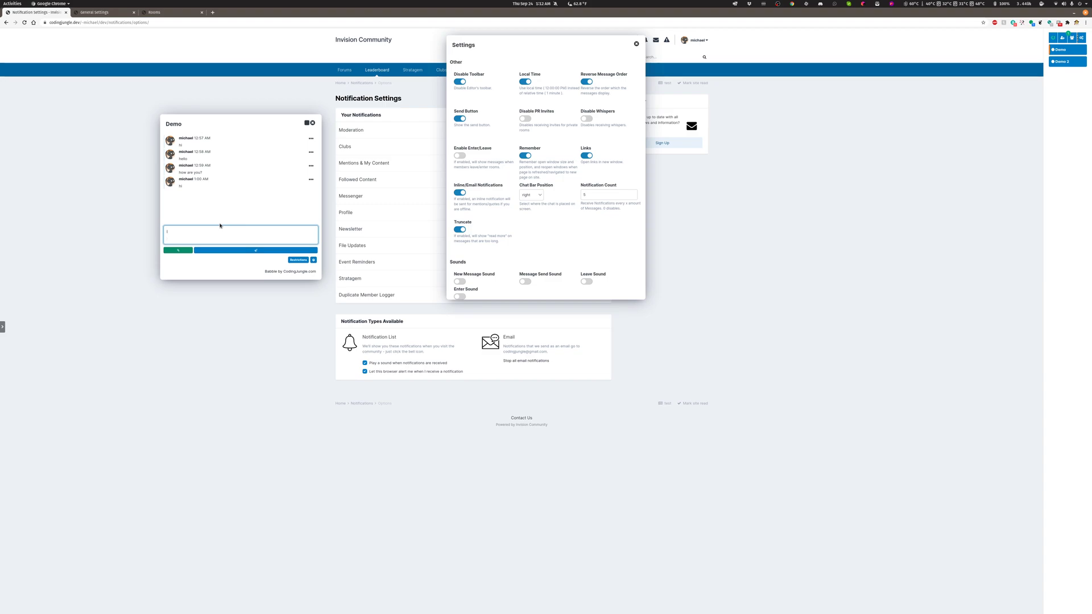
pyautogui.hotkey('shift', 'Return')
pyautogui.hotkey('shift', 'Return')
pyautogui.hotkey('shift', 'Return')
pyautogui.hotkey('shift', 'Return')
pyautogui.hotkey('shift', 'Return')
pyautogui.hotkey('shift', 'Return')
pyautogui.hotkey('shift', 'Return')
pyautogui.hotkey('shift', 'Return')
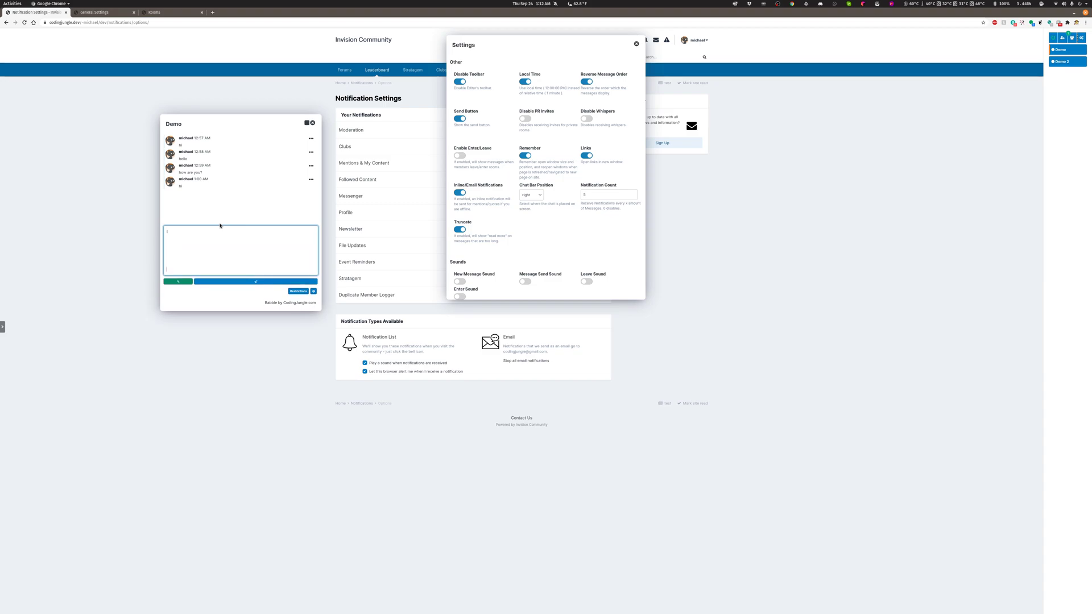
pyautogui.hotkey('shift', 'Return')
pyautogui.hotkey('shift', 'Return')
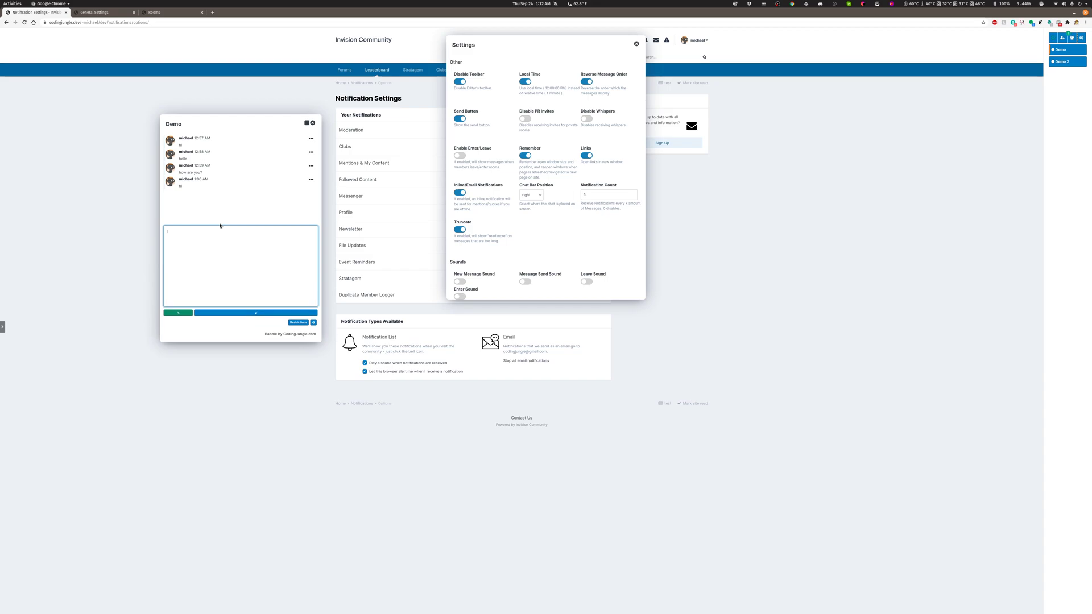
pyautogui.hotkey('shift', 'Return')
pyautogui.hotkey('shift', 'Return')
pyautogui.hotkey('shift', 'Return')
pyautogui.hotkey('shift', 'Return')
pyautogui.hotkey('shift', 'Return')
pyautogui.hotkey('shift', 'Return')
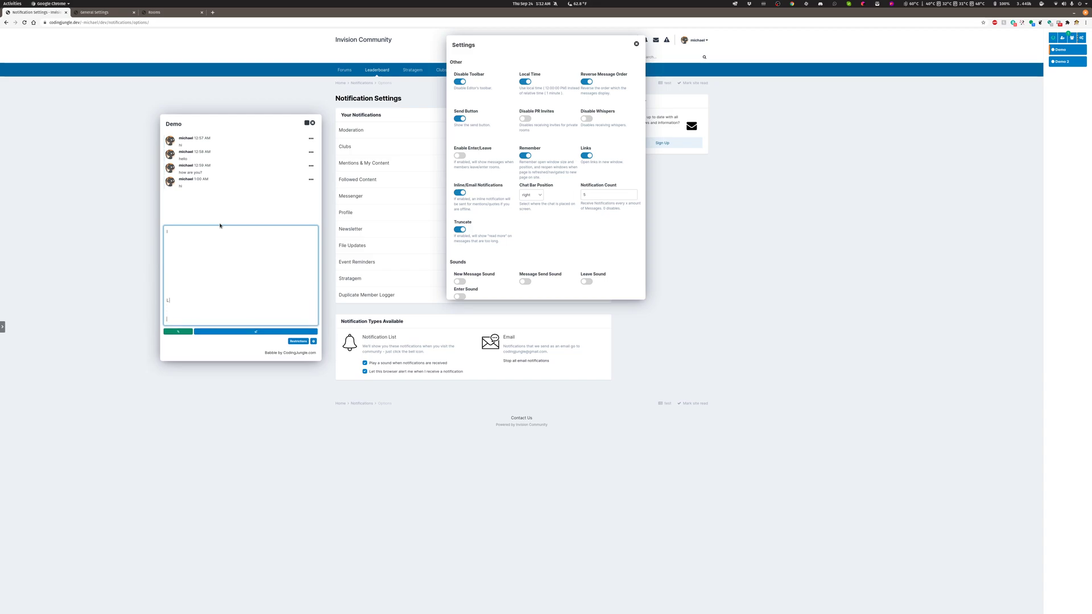
pyautogui.hotkey('shift', 'Return')
pyautogui.hotkey('shift', 'Return')
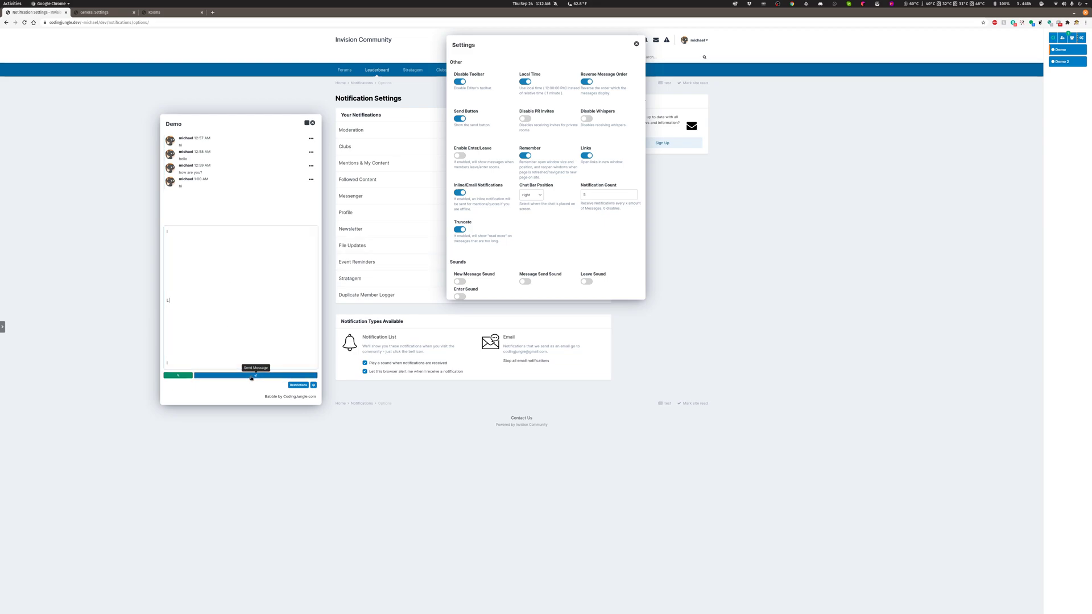
pyautogui.click(256, 375)
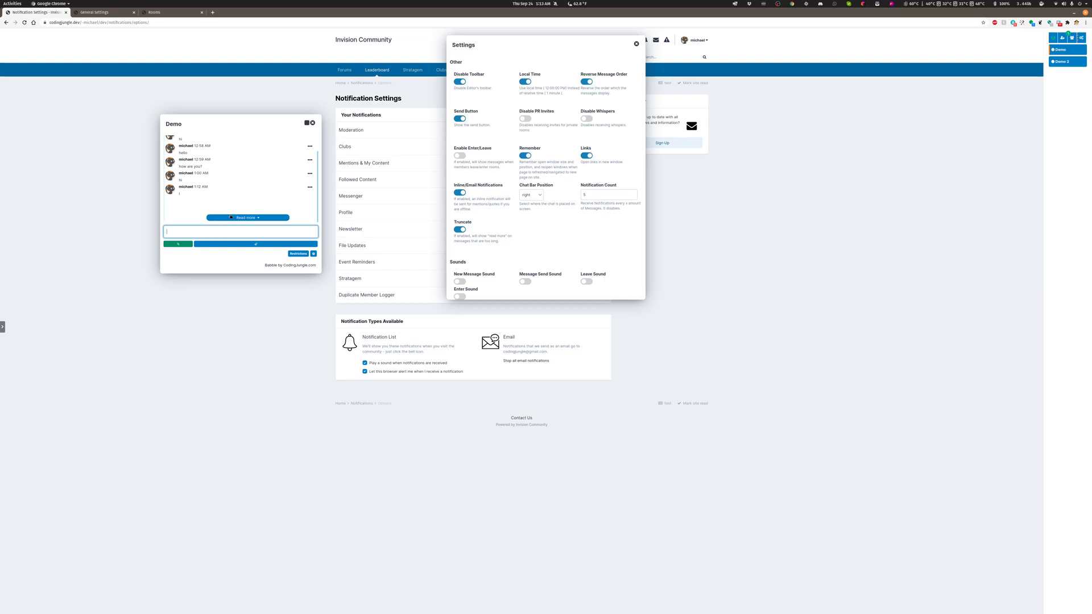
# Step: Look through the Demo room messages and expand the truncated long message
pyautogui.scroll(1, 244, 188)
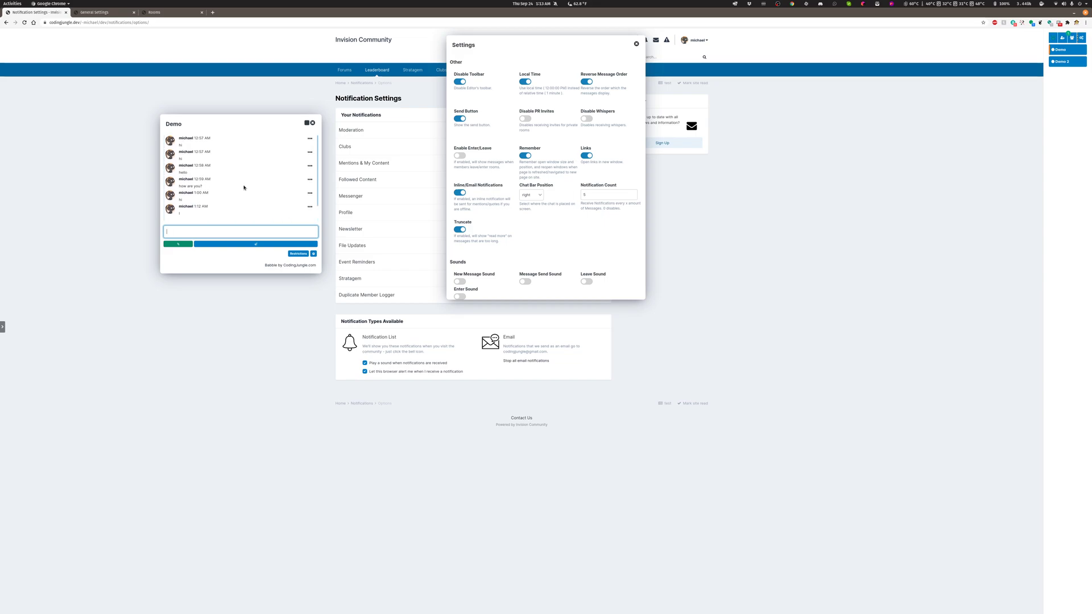
pyautogui.scroll(-1, 244, 188)
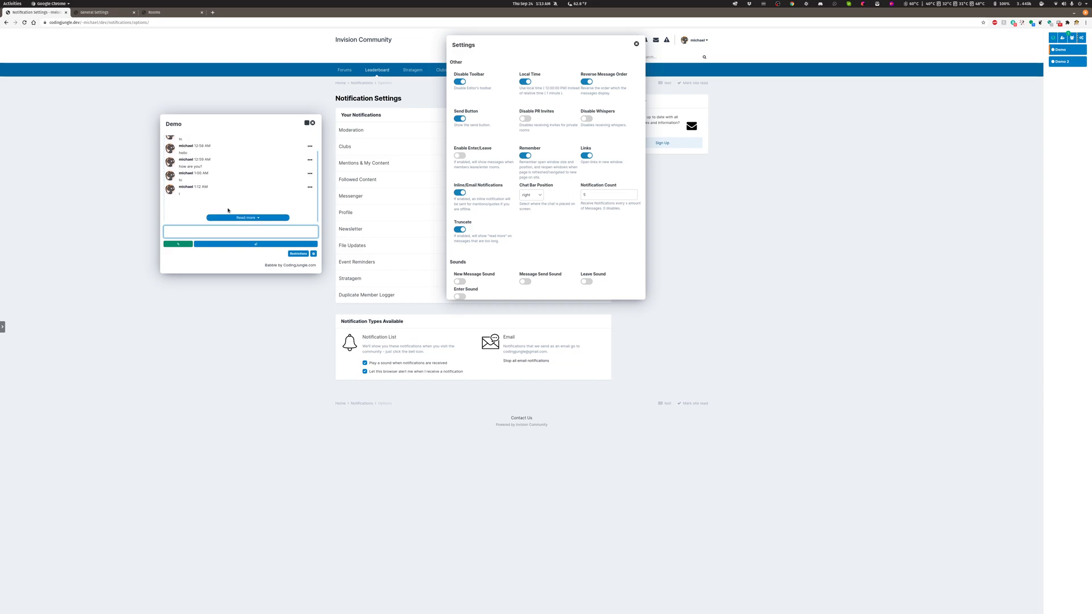
pyautogui.click(241, 218)
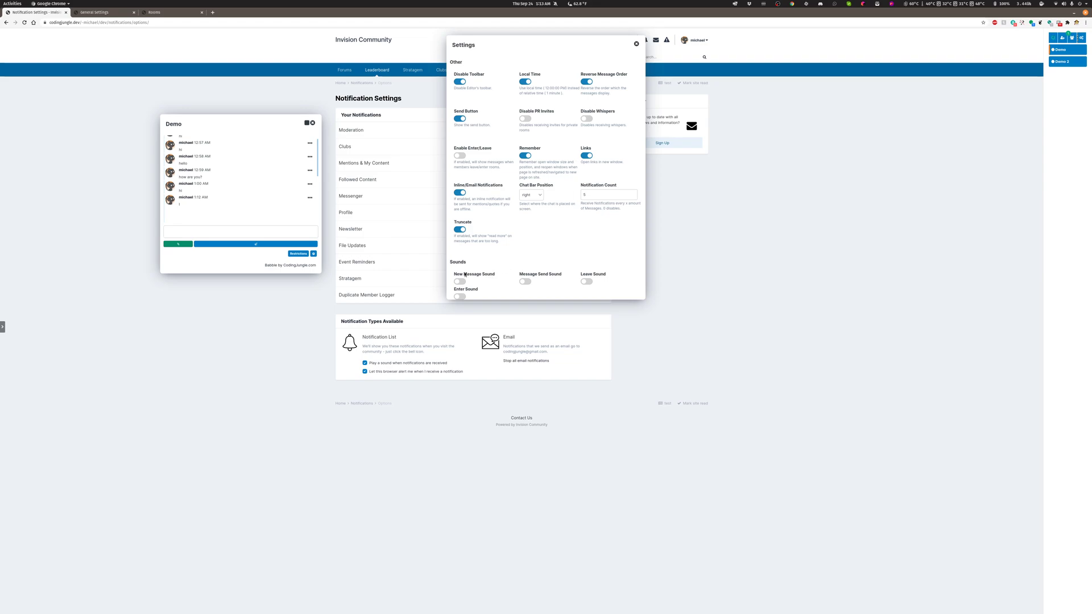
# Step: Enable the New Message, Message Send, Leave and Enter sounds, and go to the Demo room's message box
pyautogui.click(461, 282)
pyautogui.click(525, 282)
pyautogui.click(587, 283)
pyautogui.click(461, 297)
pyautogui.click(211, 232)
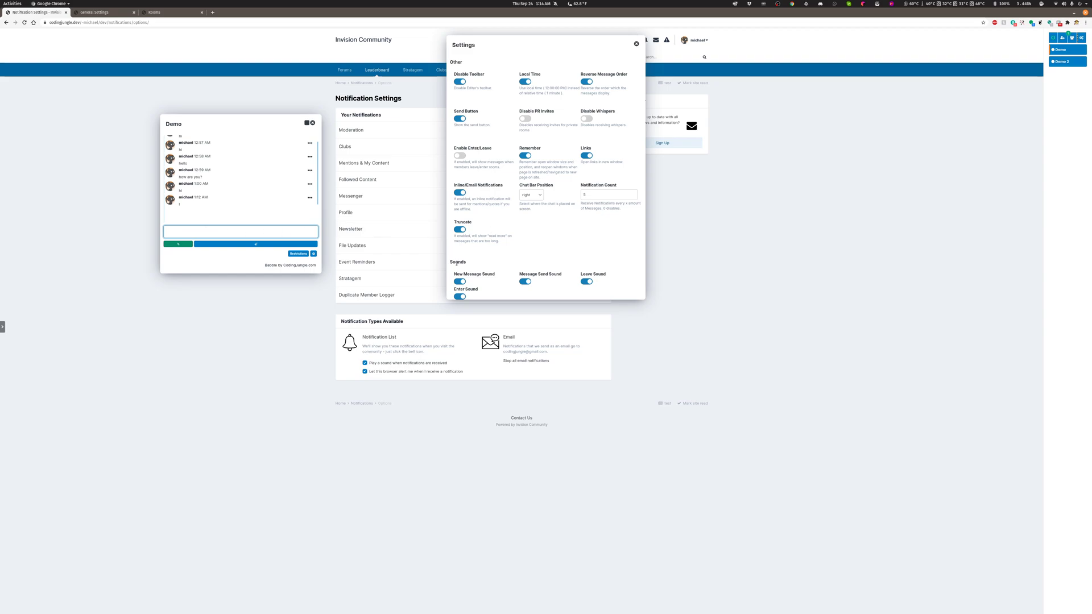
# Step: Disable the New Message, Message Send, Leave and Enter sounds, and move the Settings window closer to the Demo room
pyautogui.click(459, 282)
pyautogui.click(526, 283)
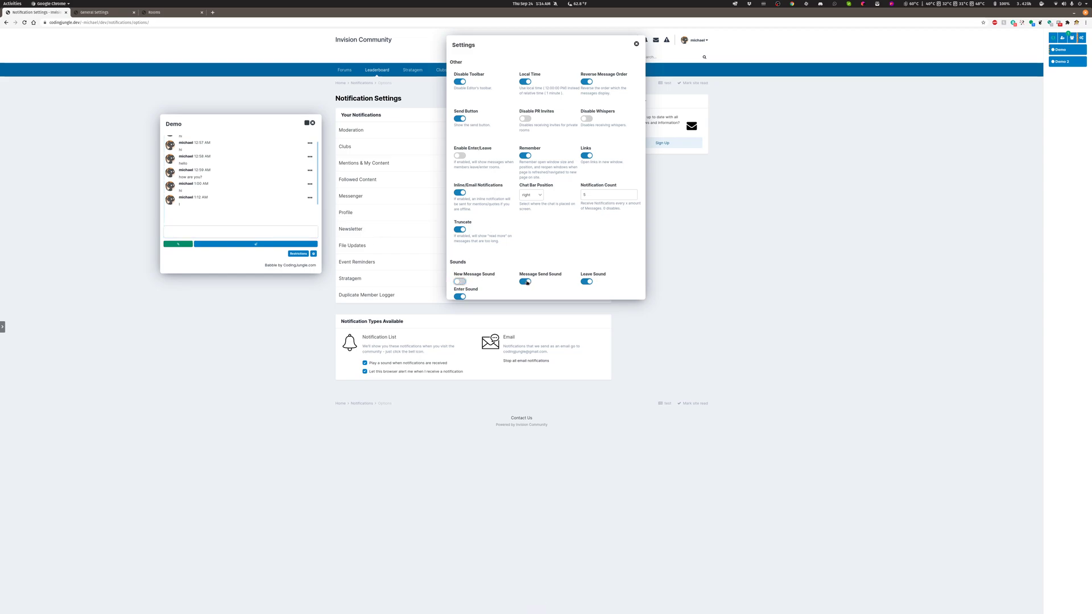
pyautogui.click(587, 281)
pyautogui.click(460, 297)
pyautogui.click(310, 229)
pyautogui.click(239, 231)
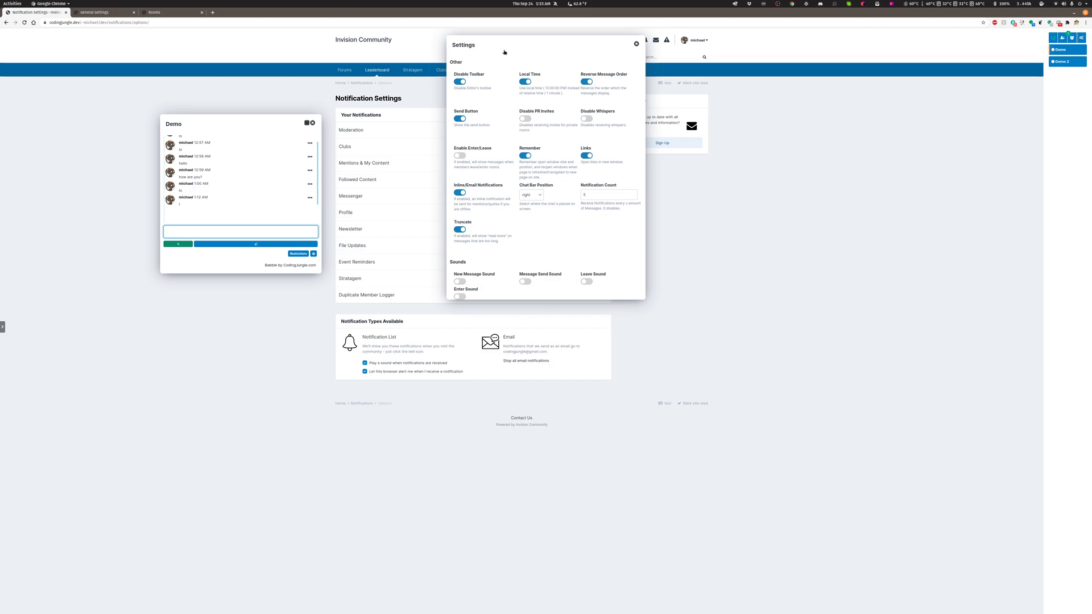
pyautogui.moveTo(504, 44); pyautogui.dragTo(430, 66)
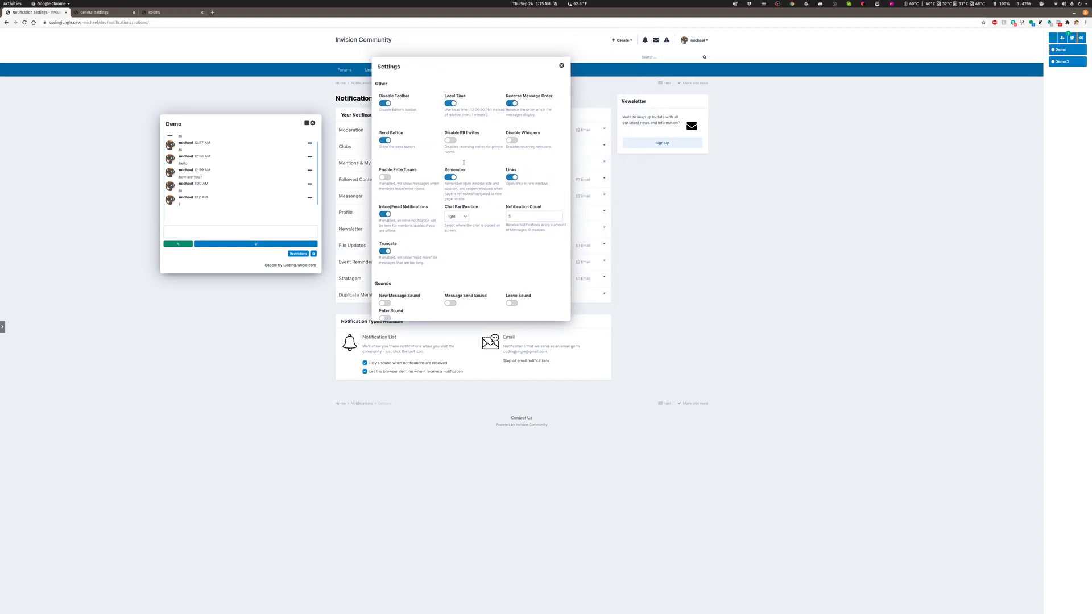